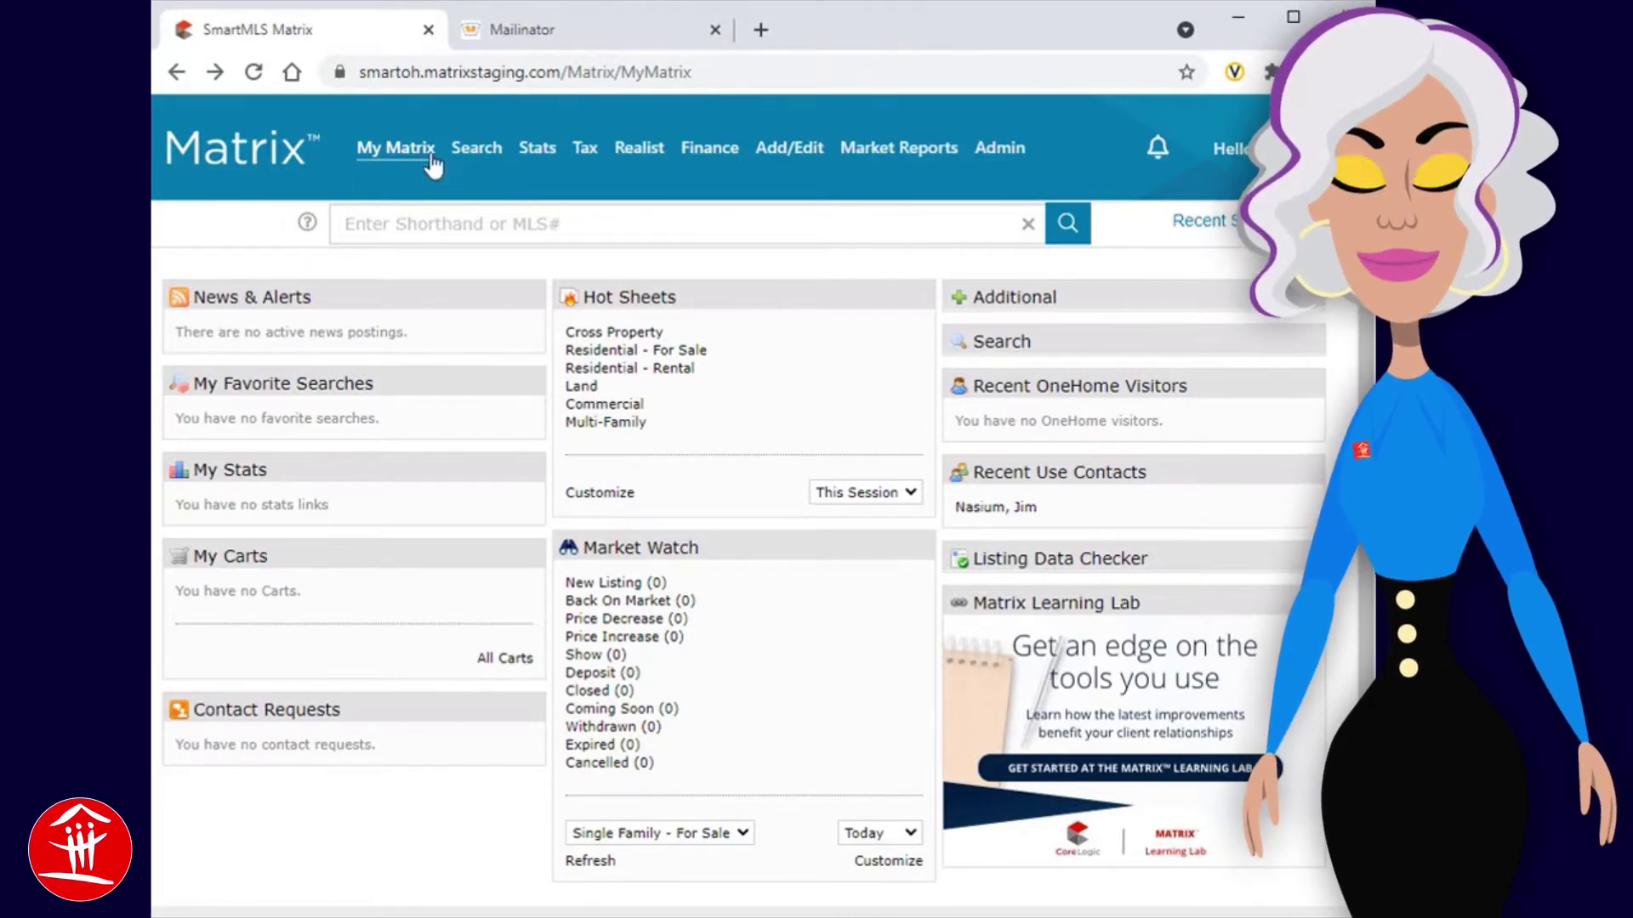
# Open the contact's details page from the My Matrix contacts list.
pyautogui.moveTo(434, 165)
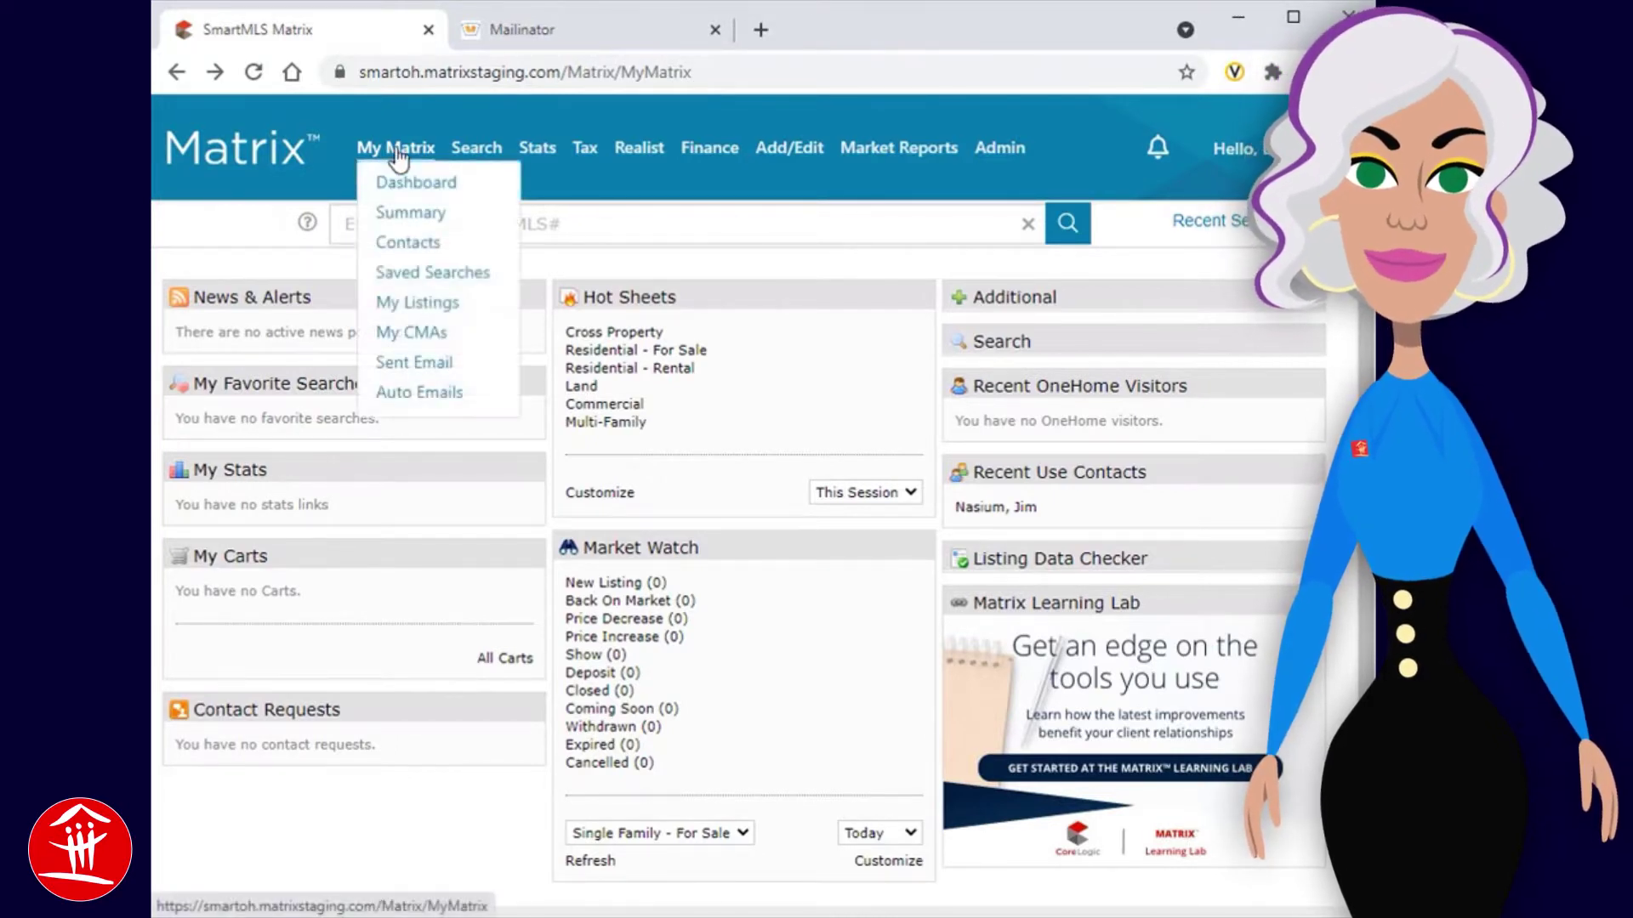
pyautogui.click(417, 246)
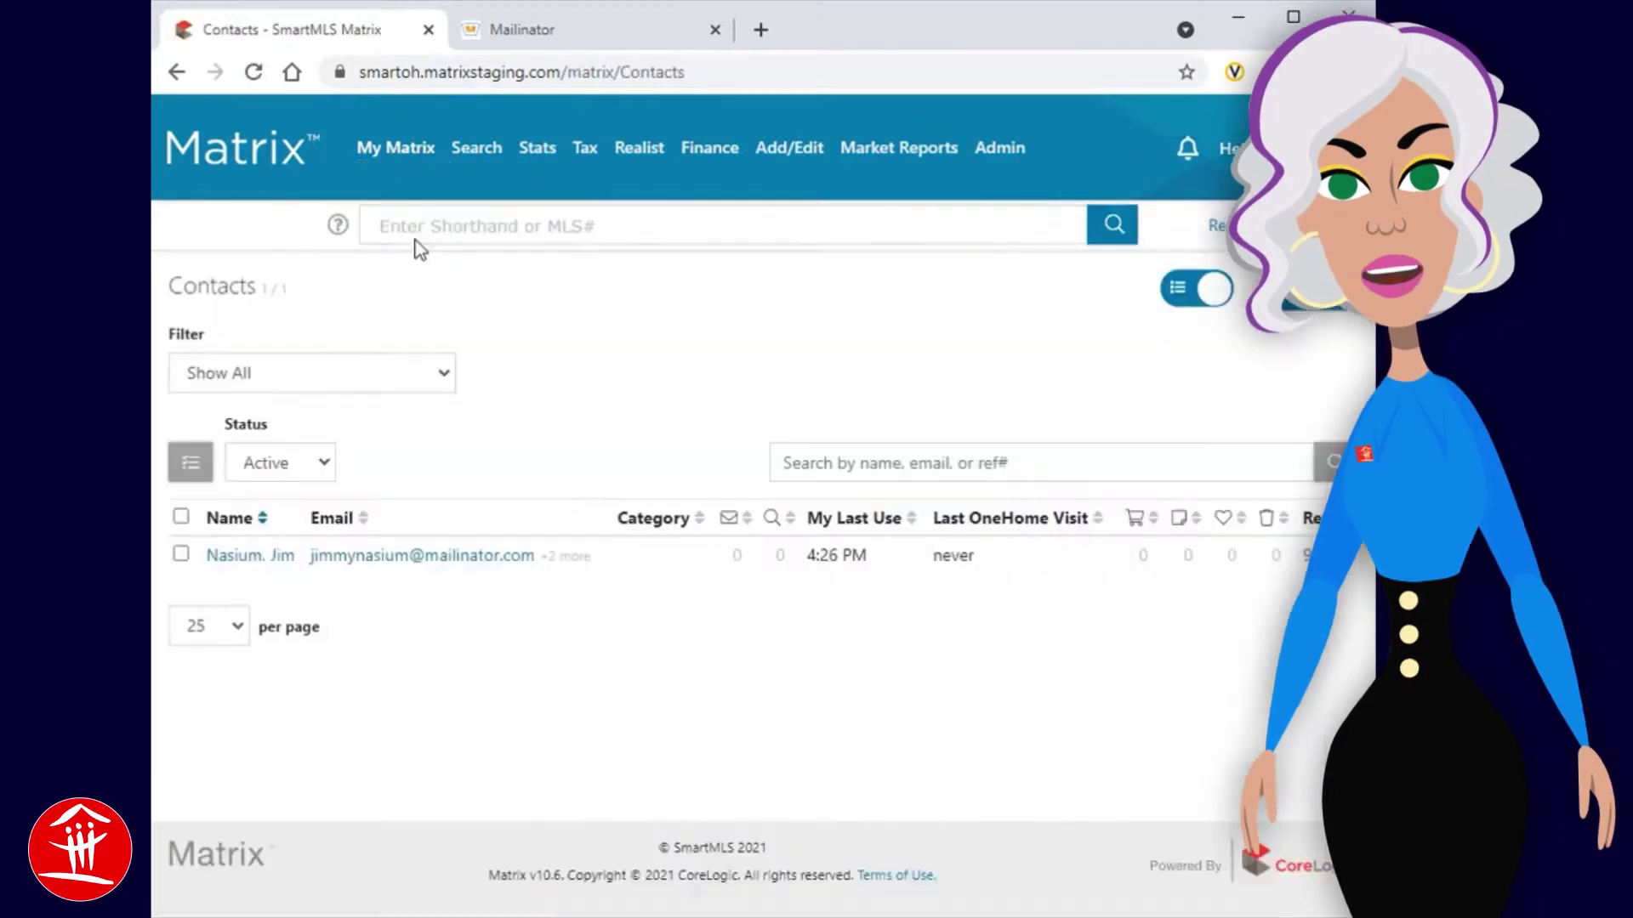
pyautogui.click(261, 561)
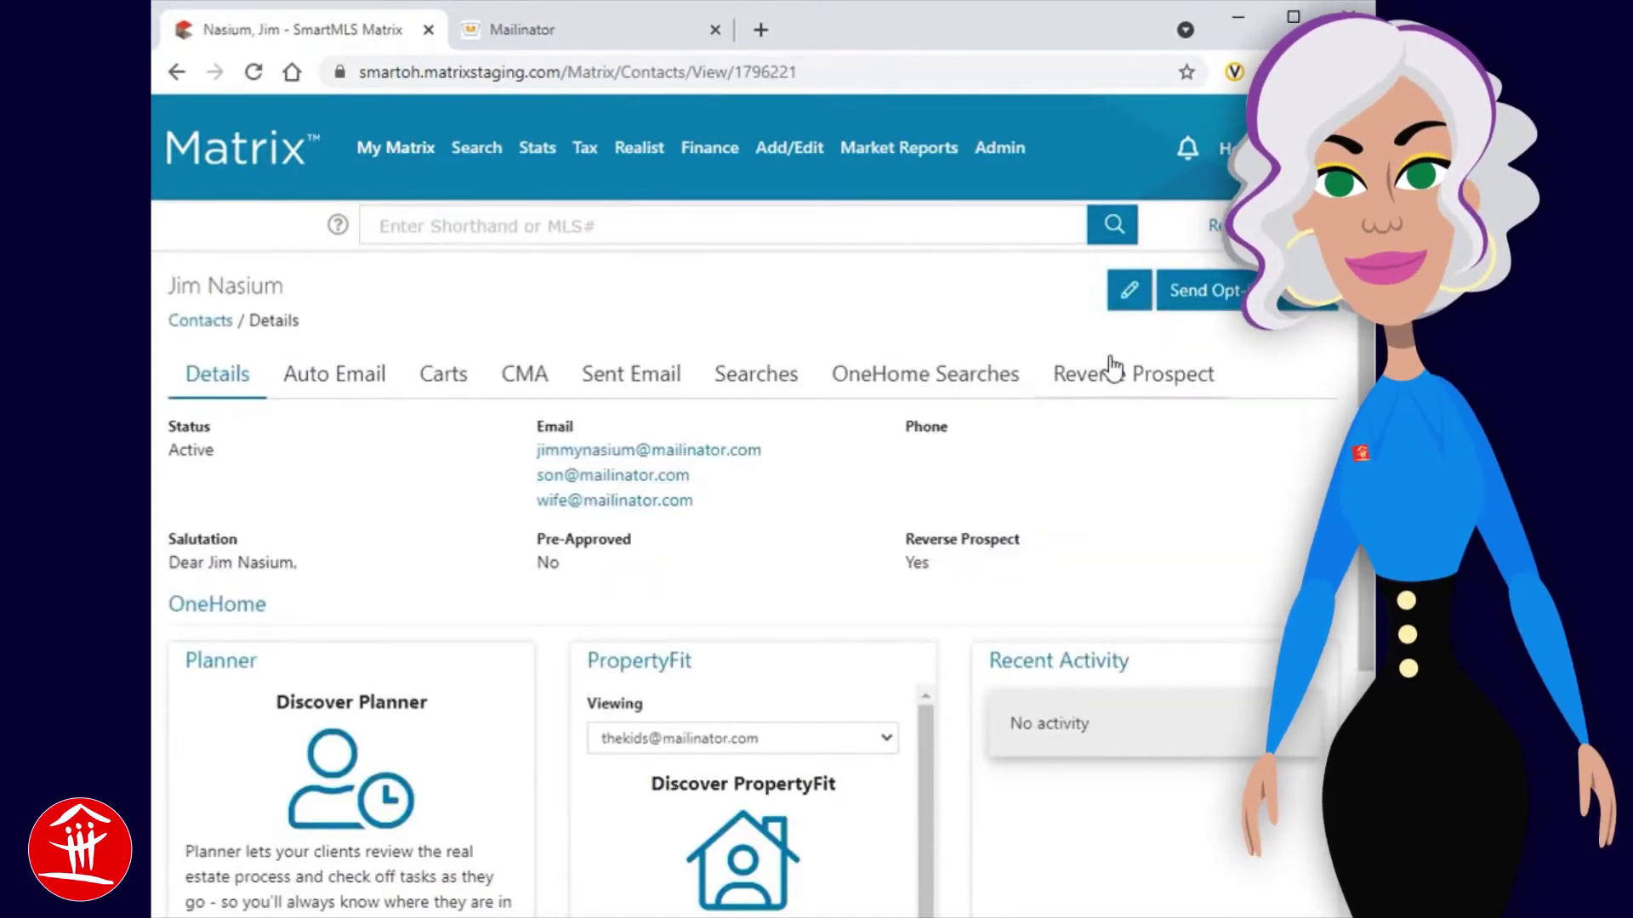
# Send the SMS opt-in request to all three addresses and open the invitation email in Mailinator.
pyautogui.click(1222, 313)
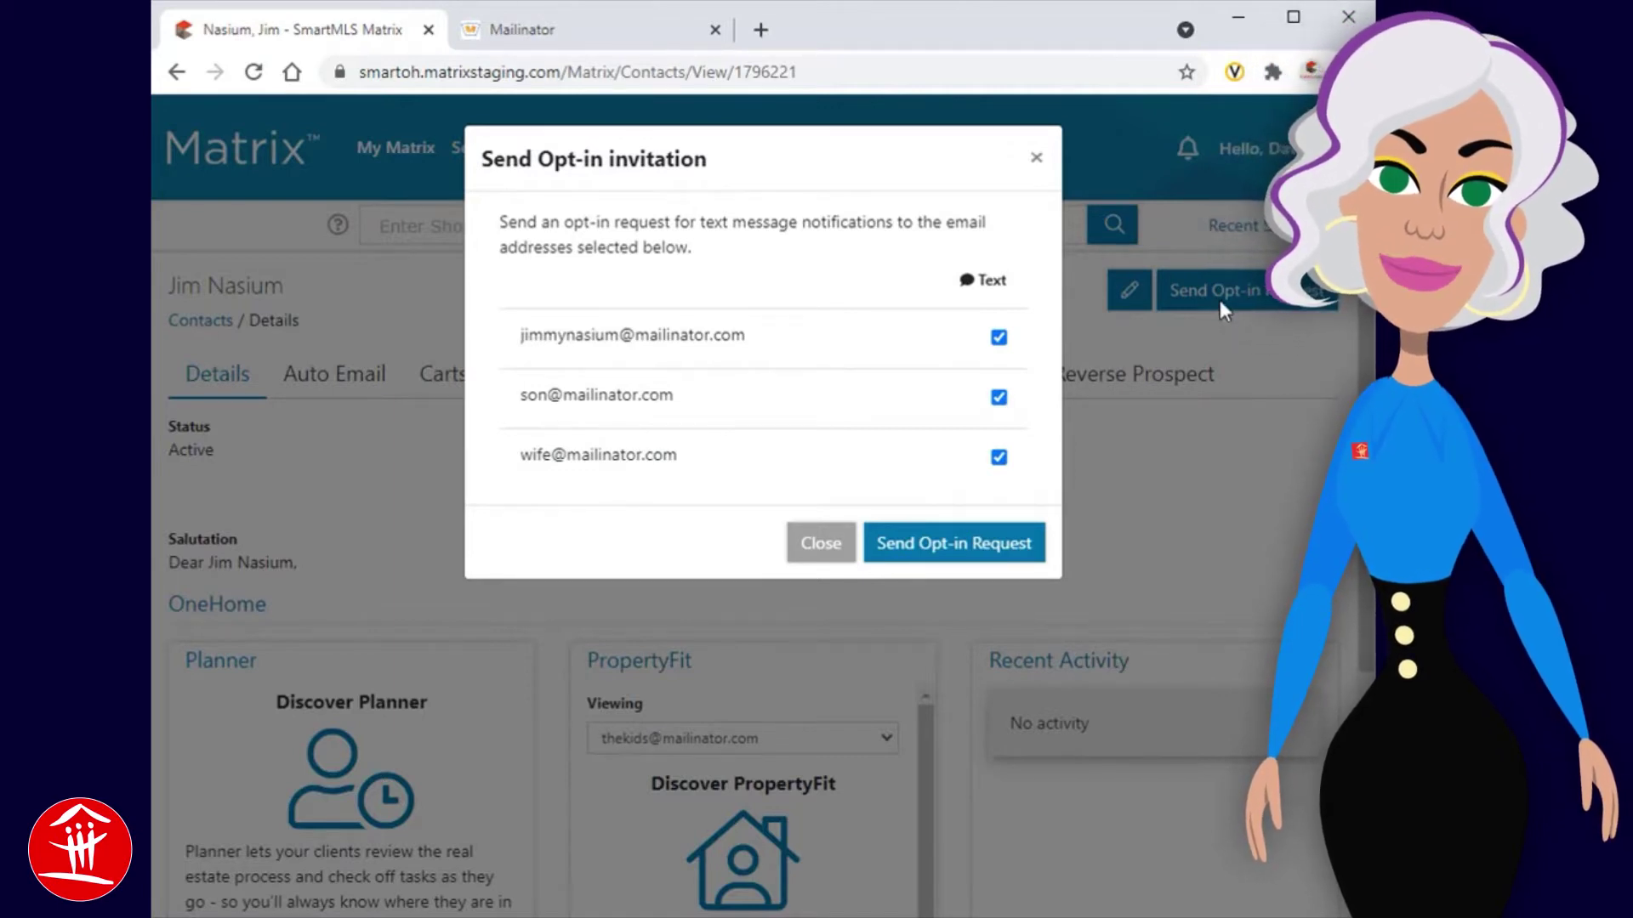
pyautogui.click(929, 551)
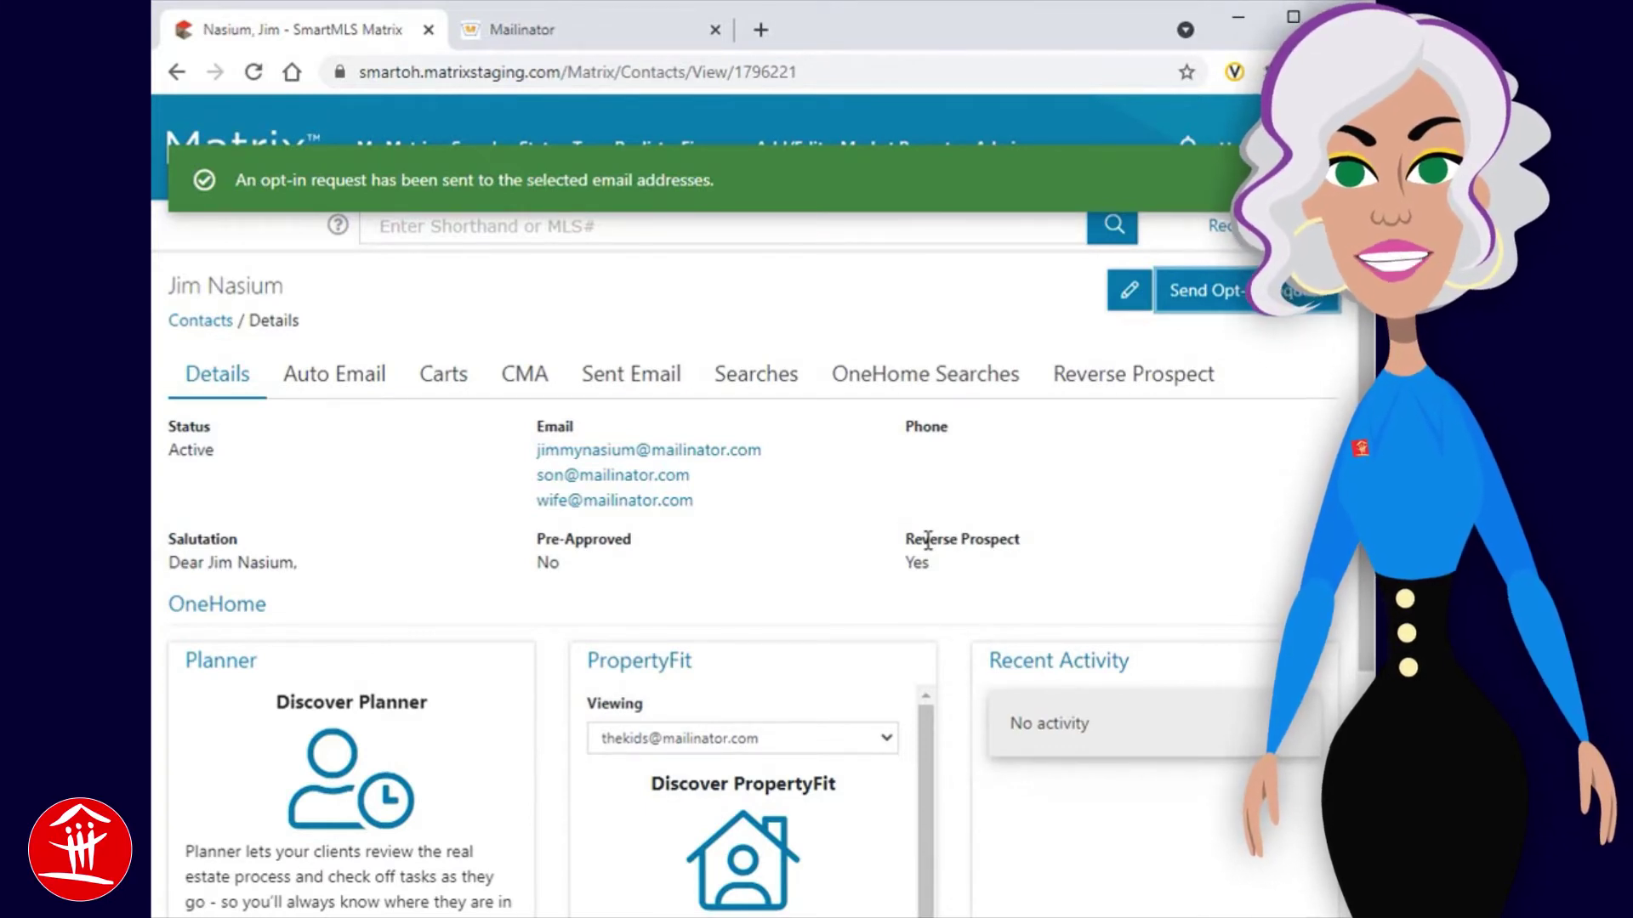
pyautogui.click(639, 33)
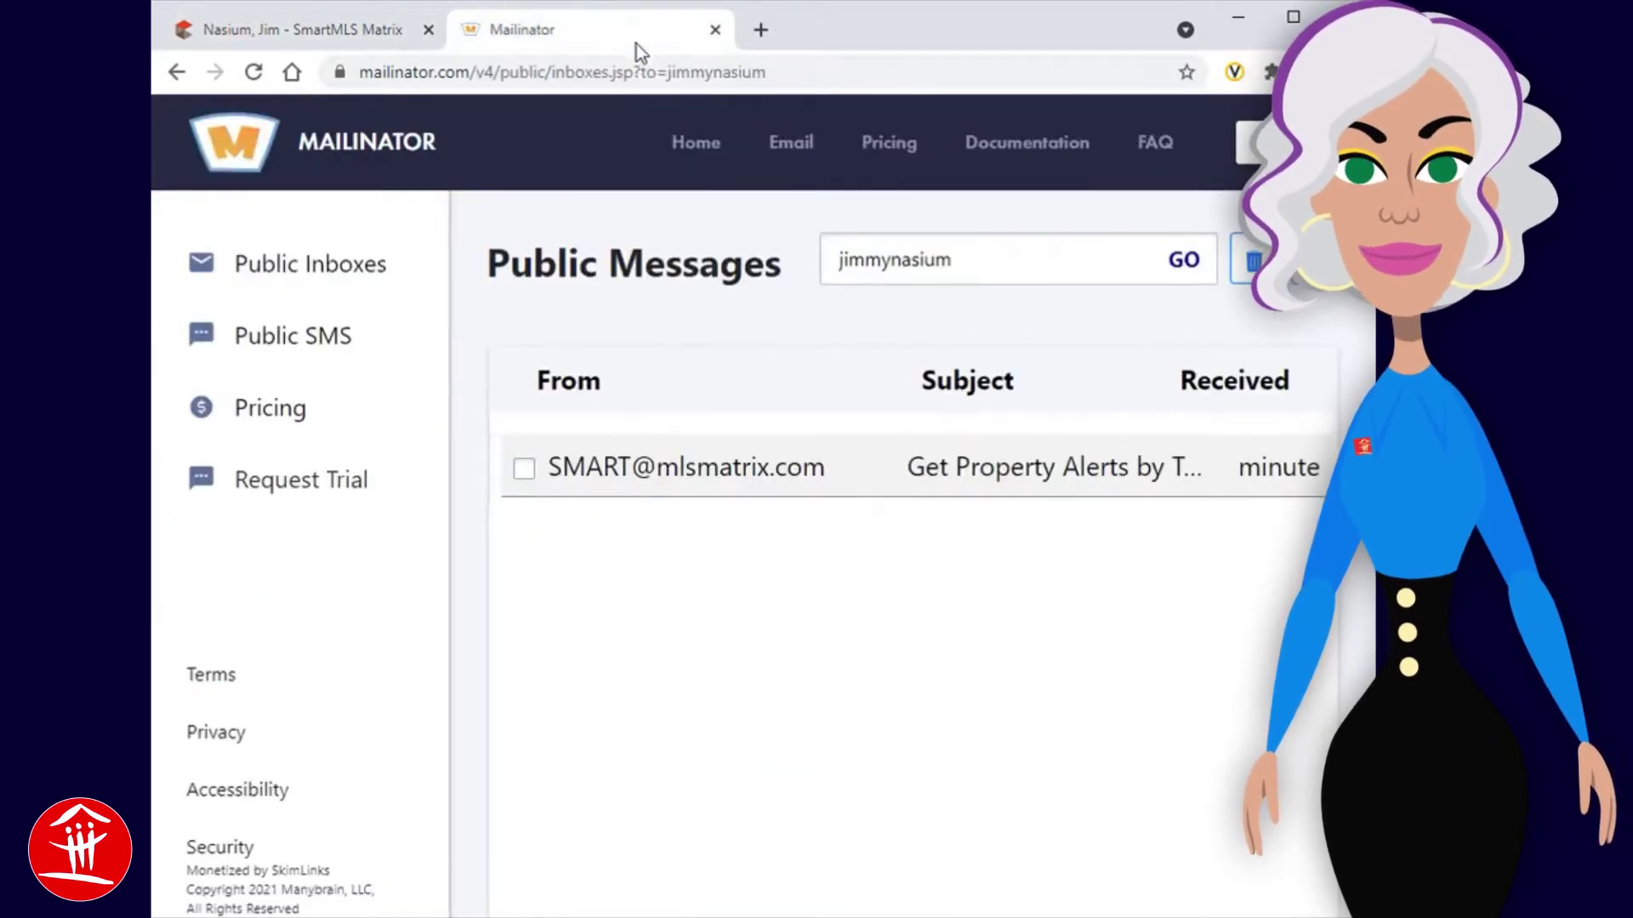
pyautogui.click(864, 469)
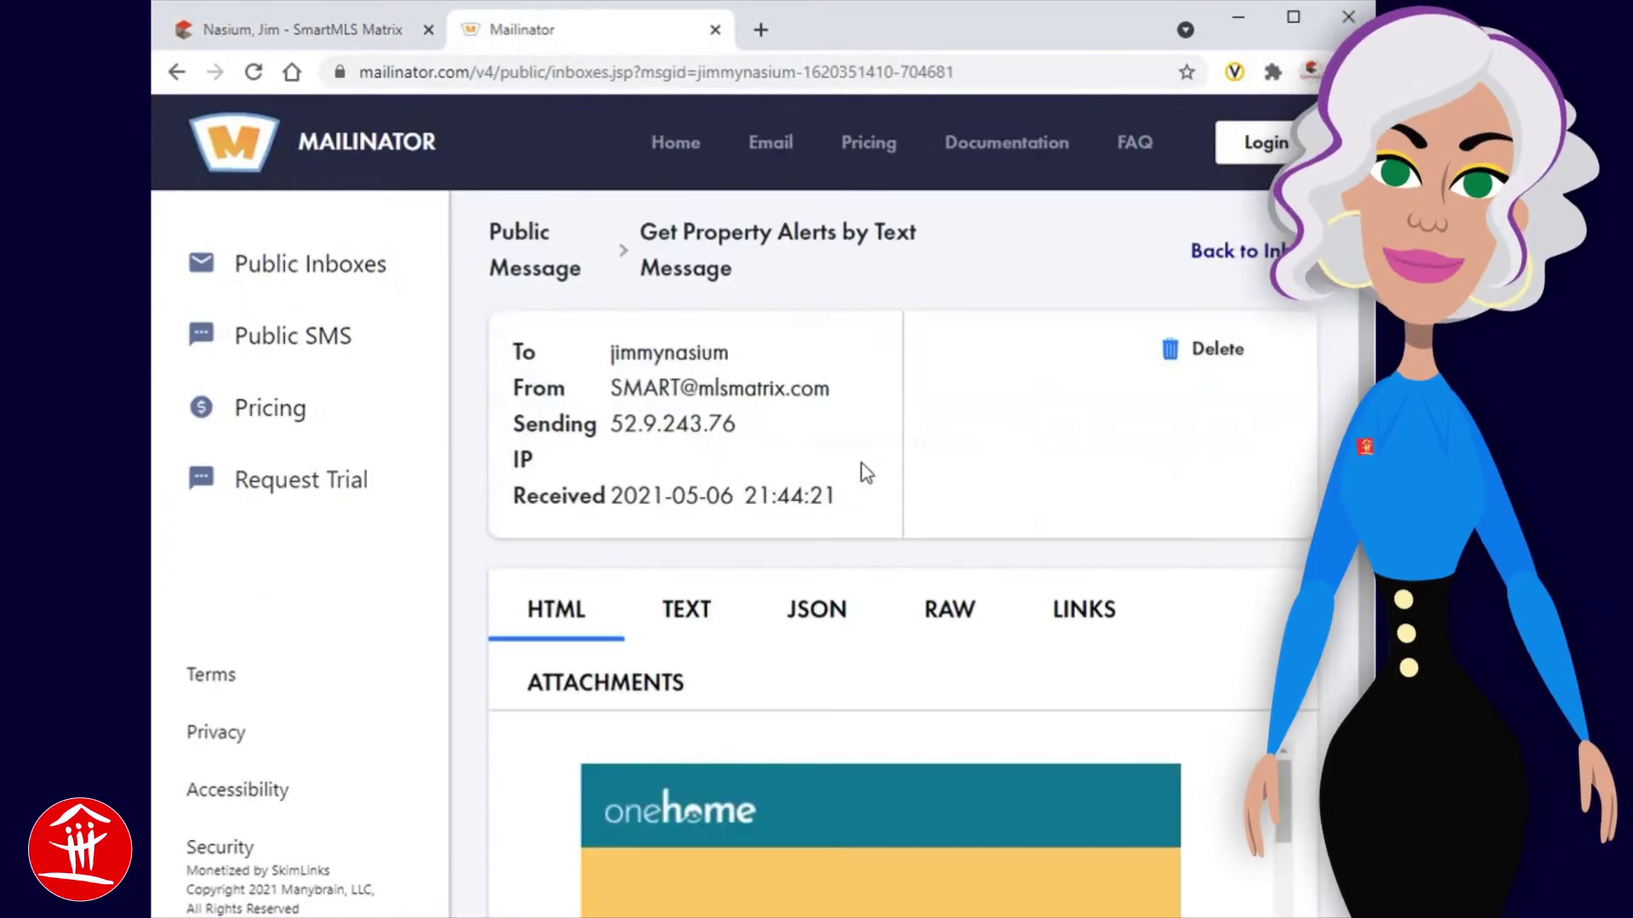
pyautogui.scroll(-2, 930, 645)
pyautogui.scroll(-4, 1232, 638)
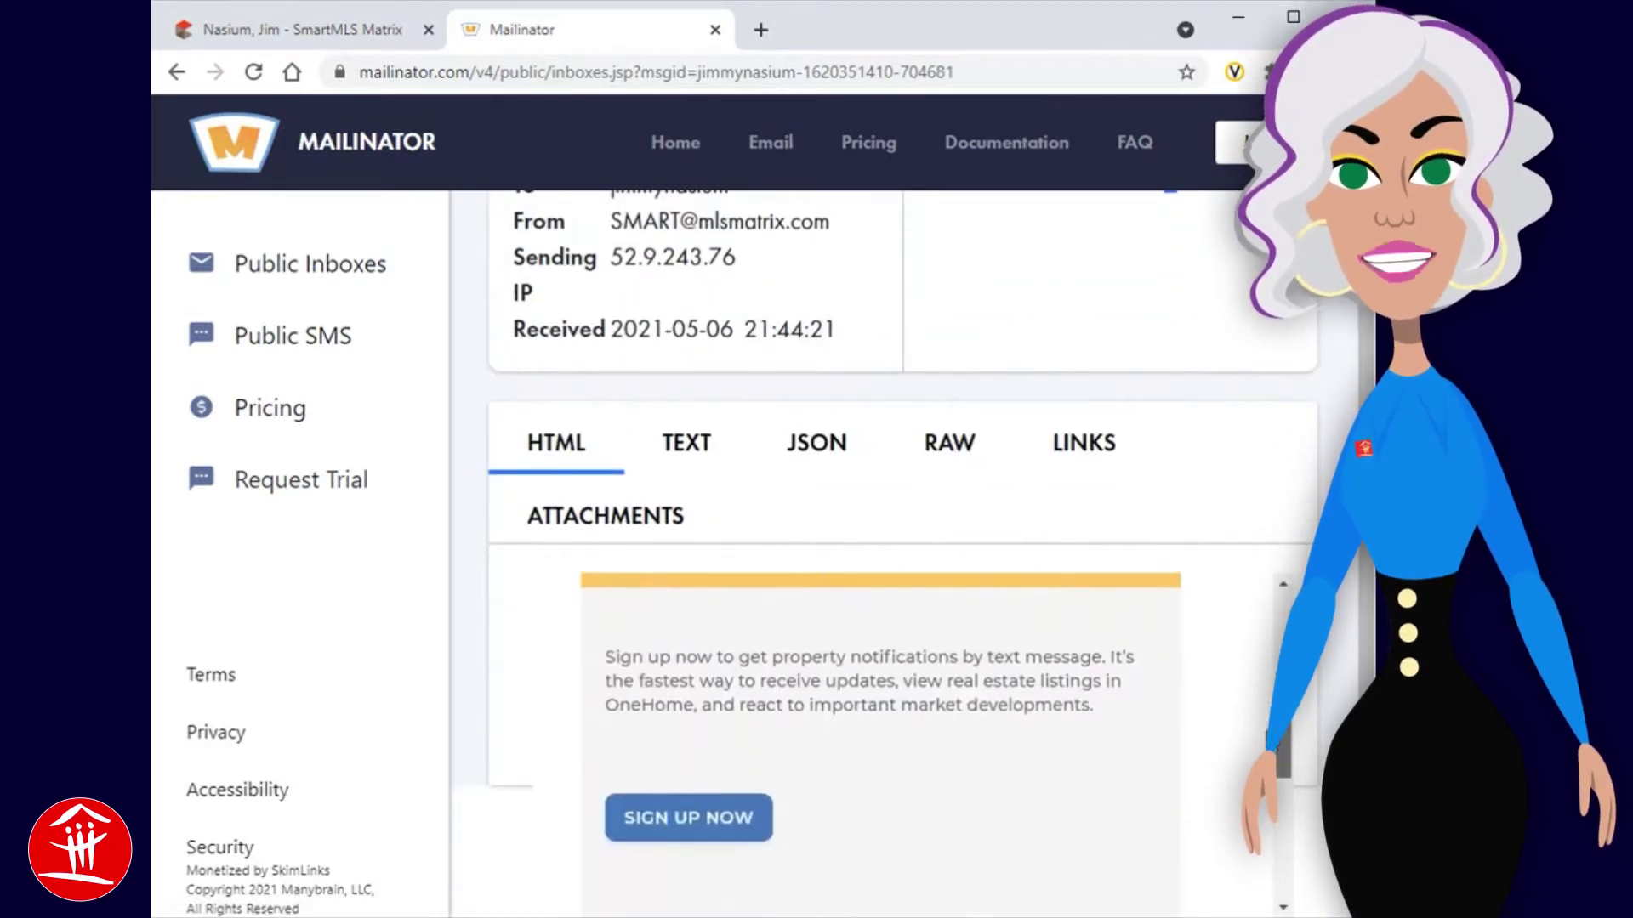
# Activate OneHome text notifications with the contact's mobile number and accepted terms.
pyautogui.click(710, 817)
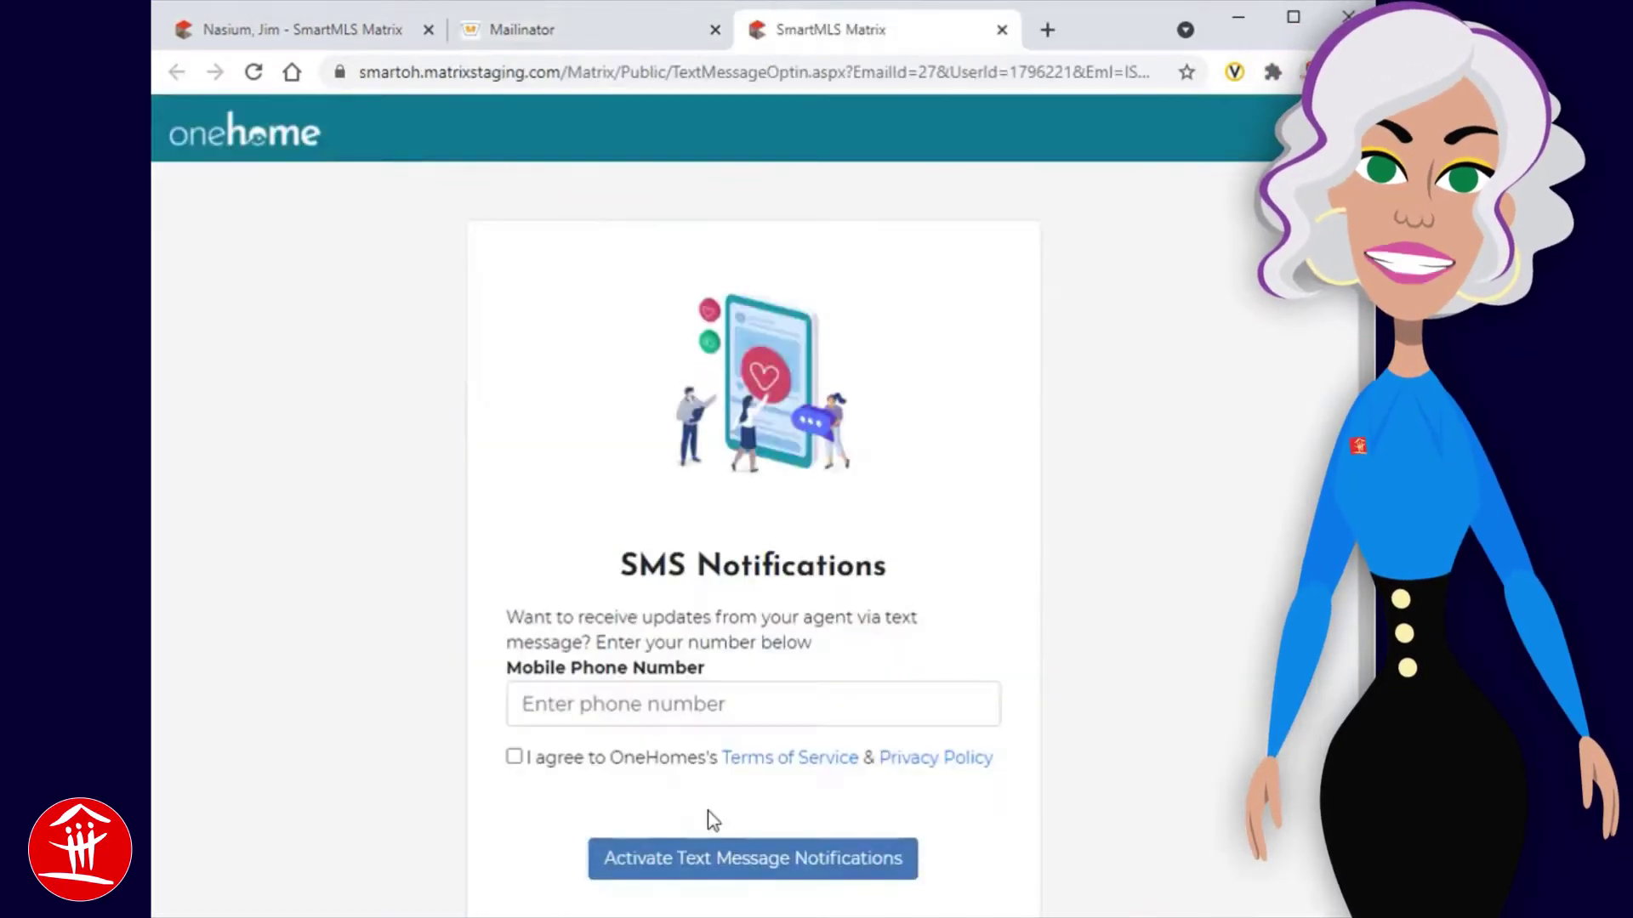
pyautogui.click(896, 700)
pyautogui.write('555')
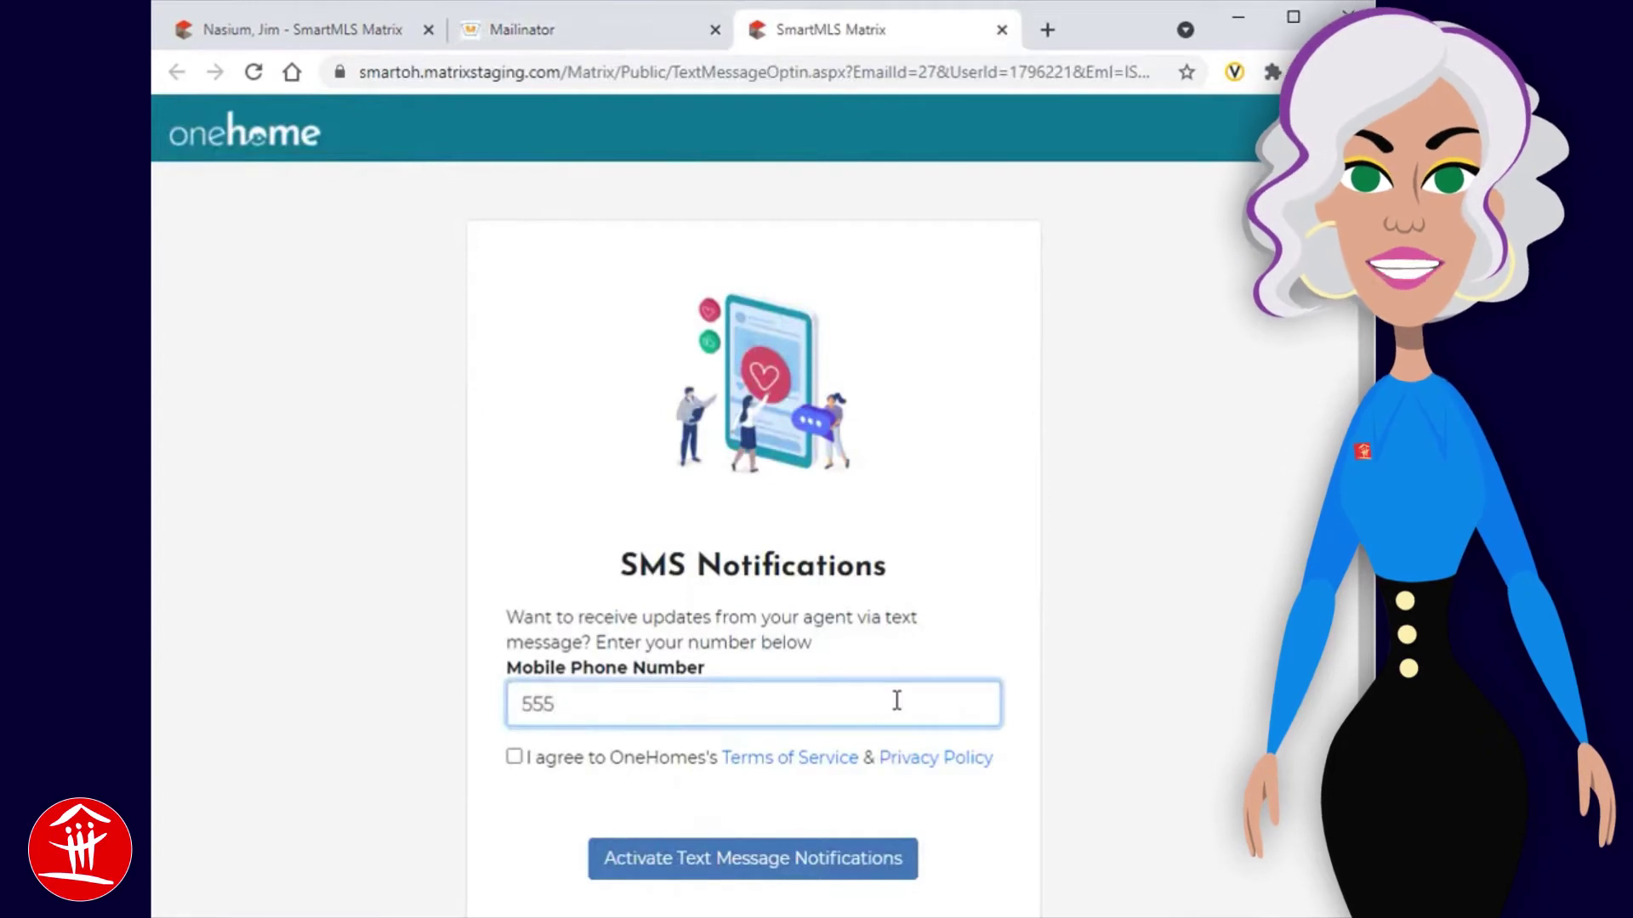
pyautogui.write('5555555')
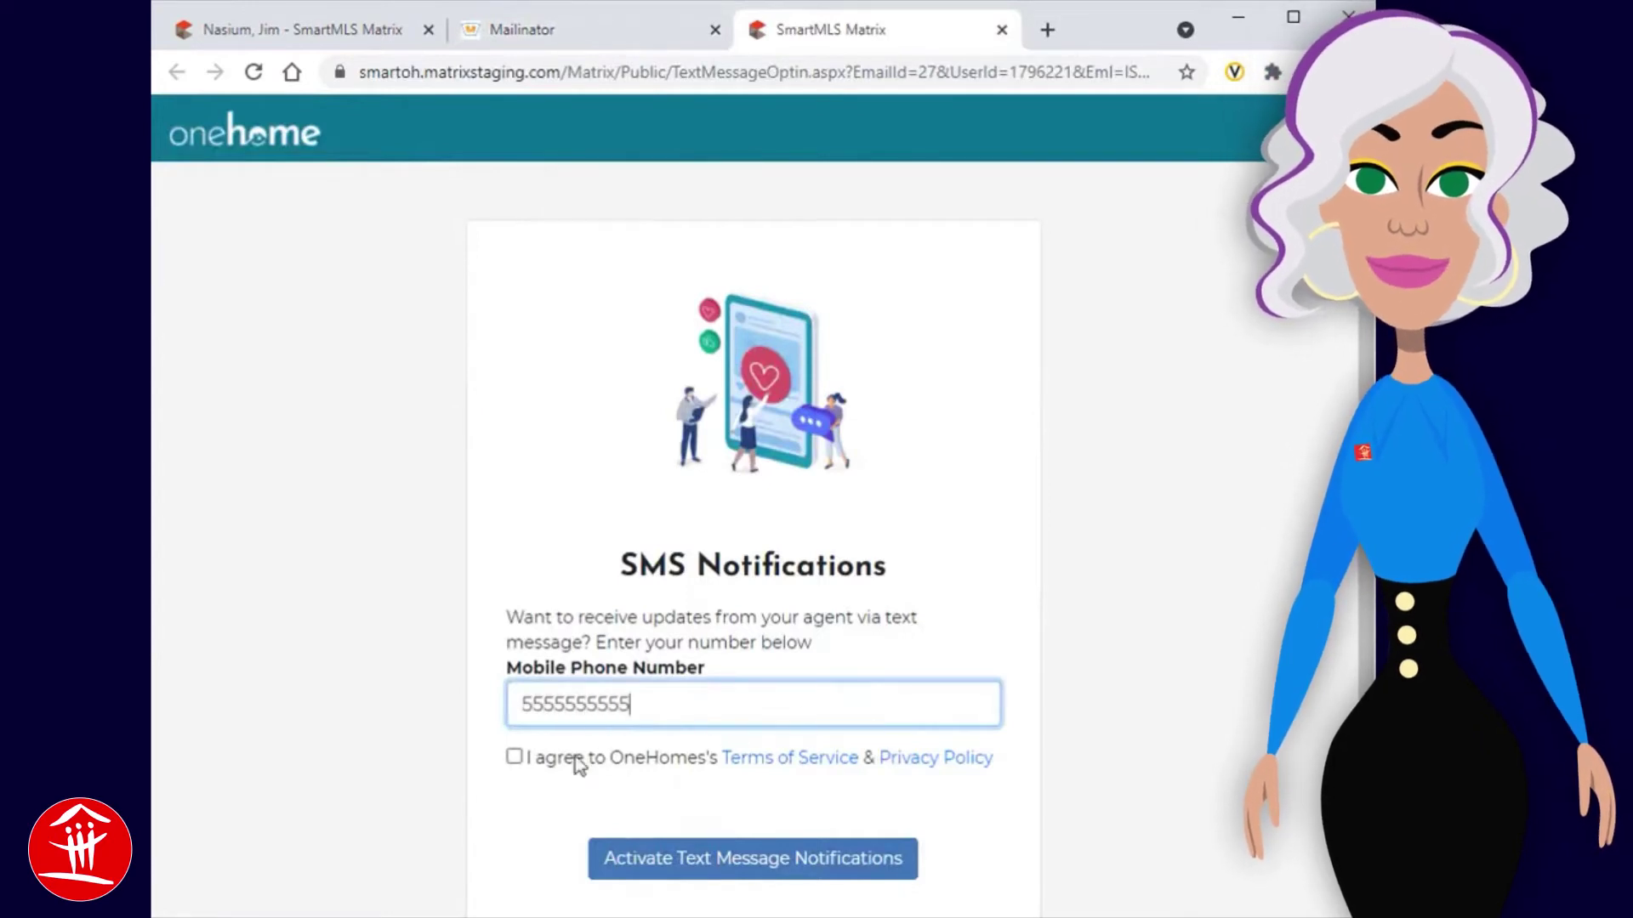
pyautogui.click(574, 758)
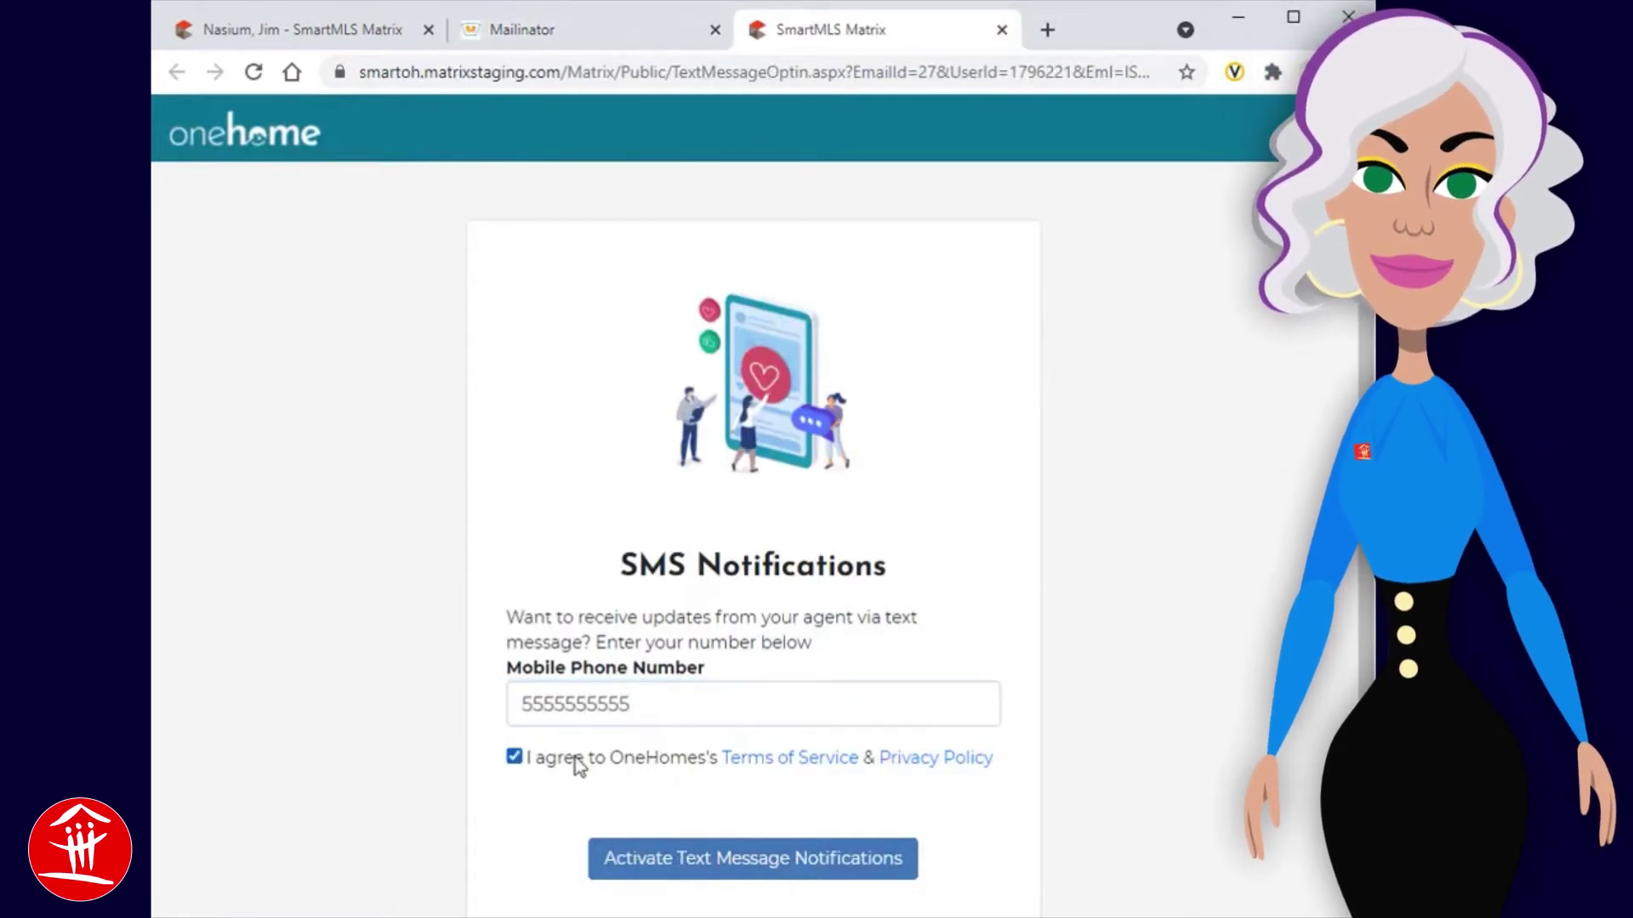
pyautogui.click(755, 867)
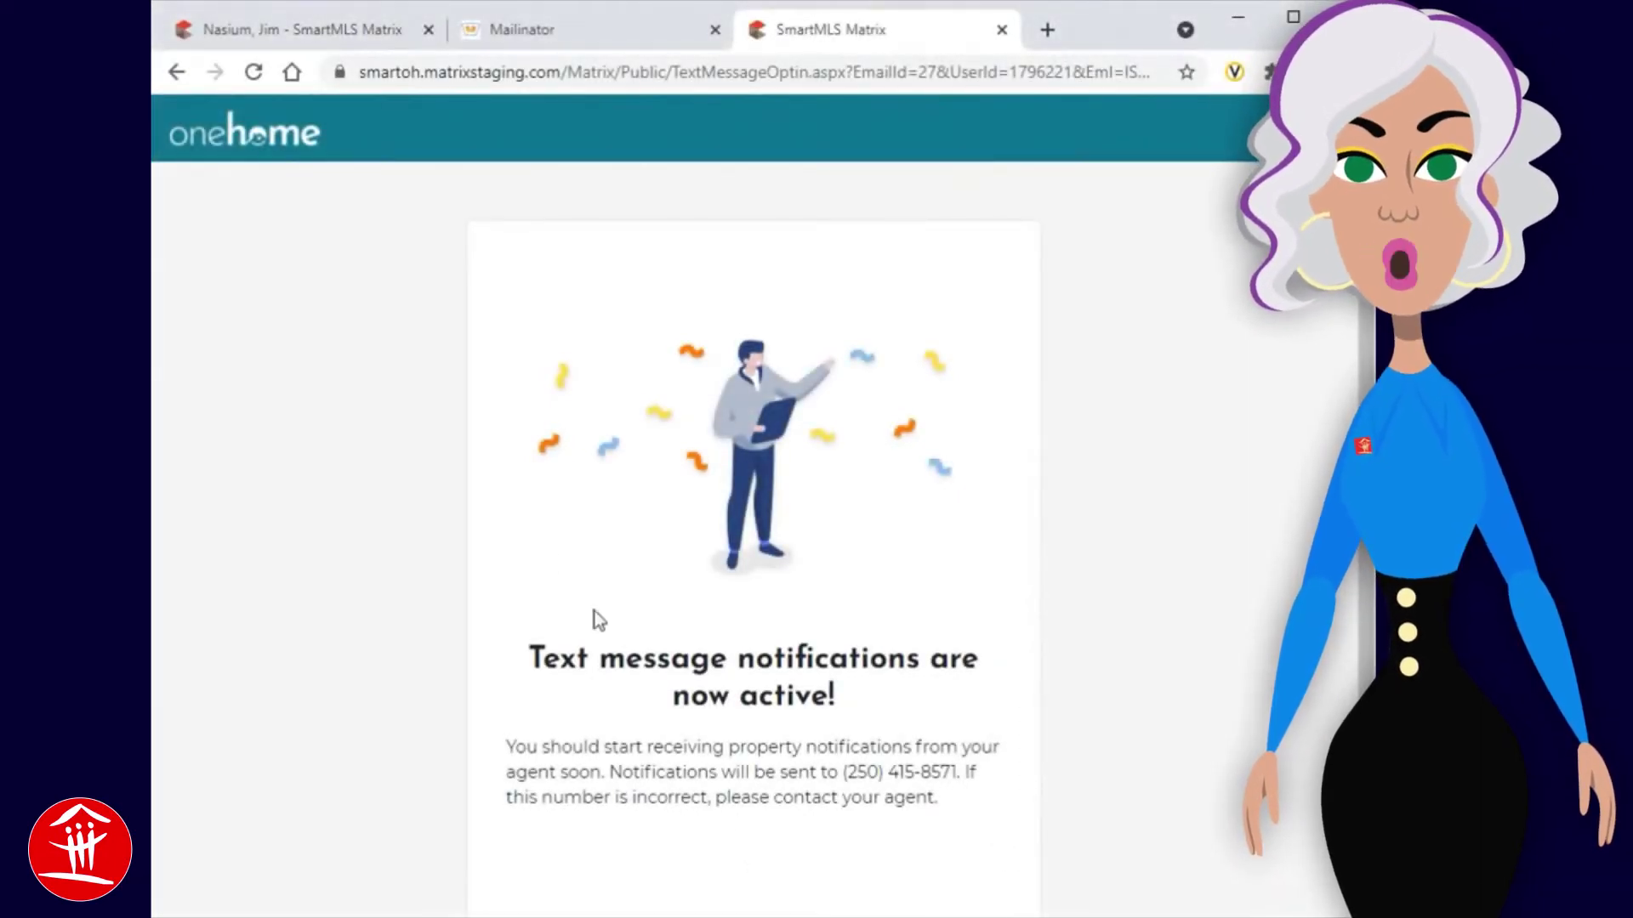
pyautogui.click(334, 33)
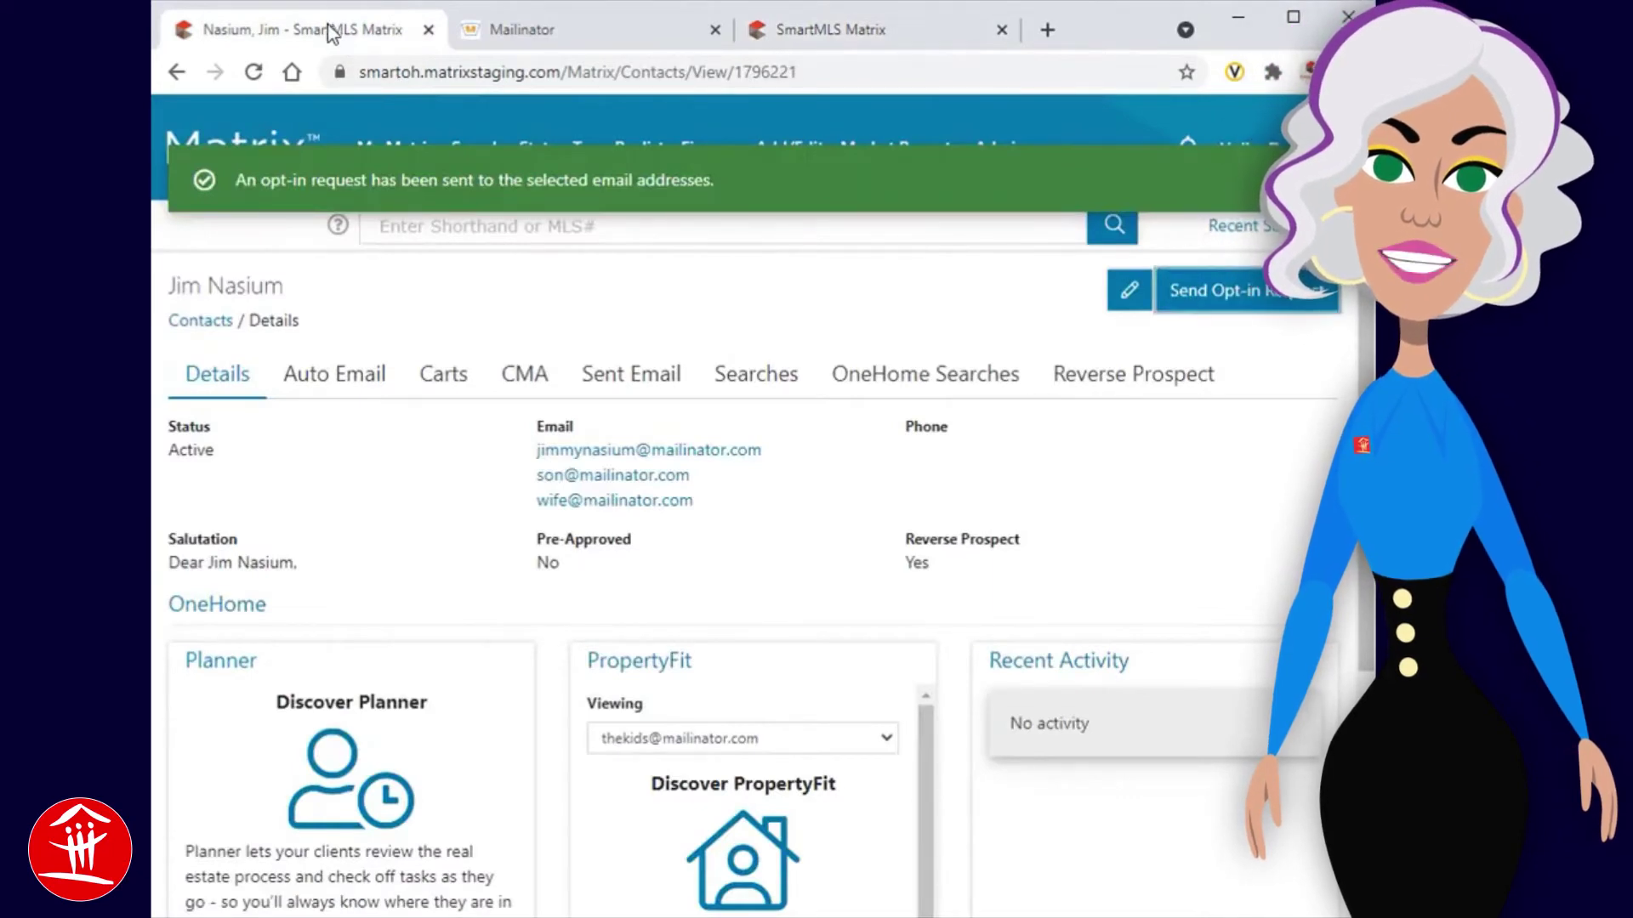
# Refresh the contact page to confirm the mobile number shows as opted in.
pyautogui.click(259, 74)
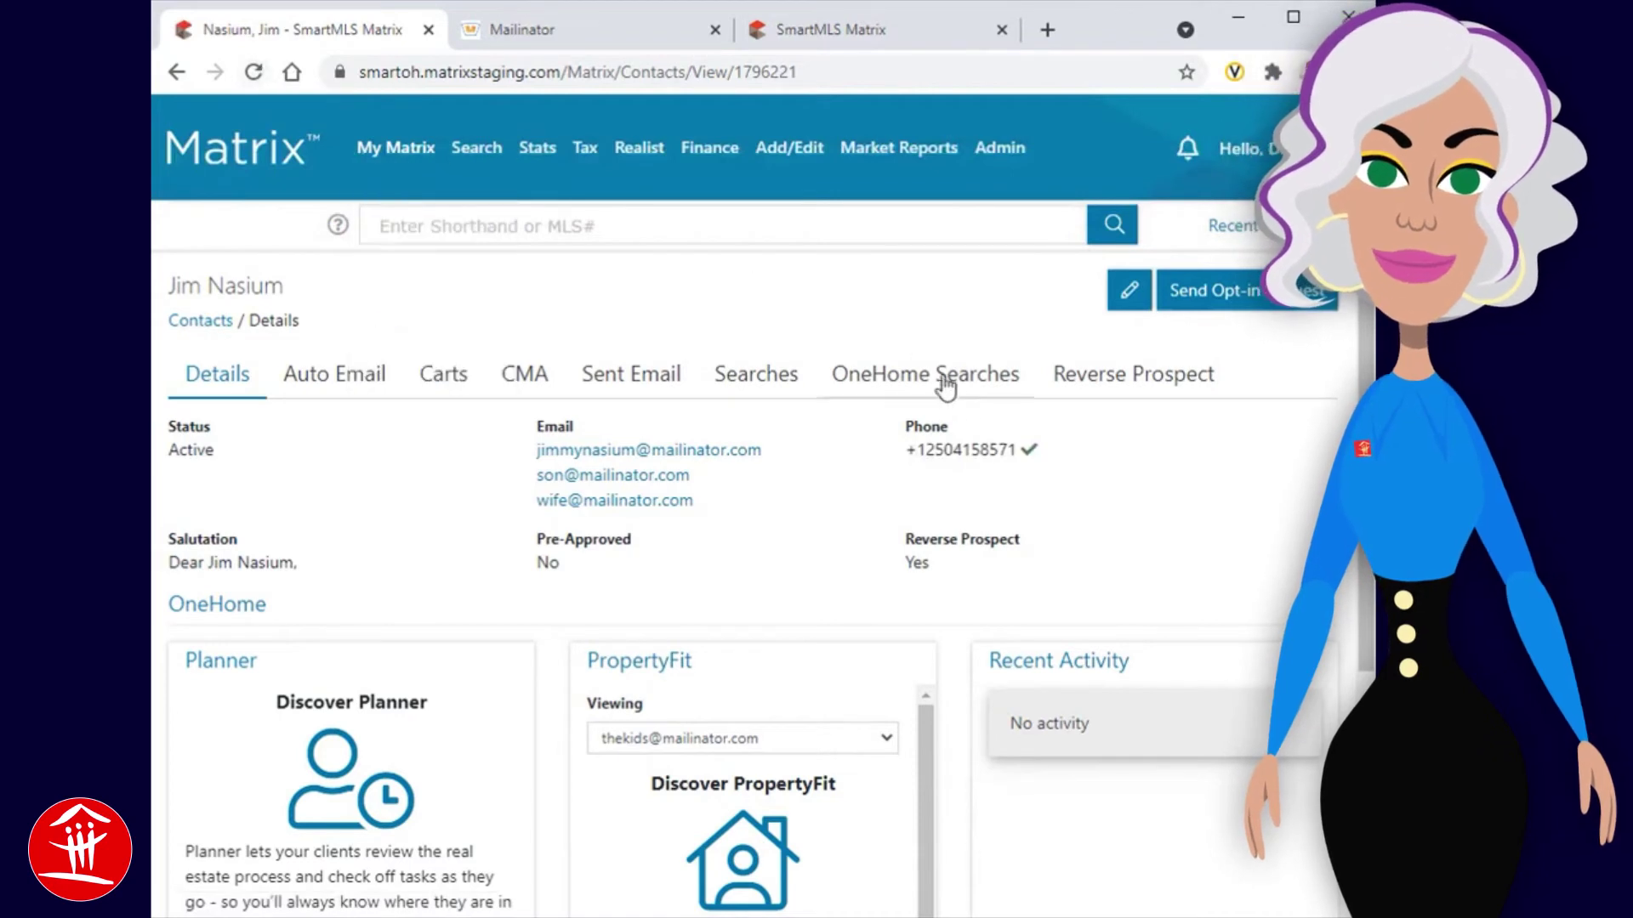
pyautogui.moveTo(1031, 451)
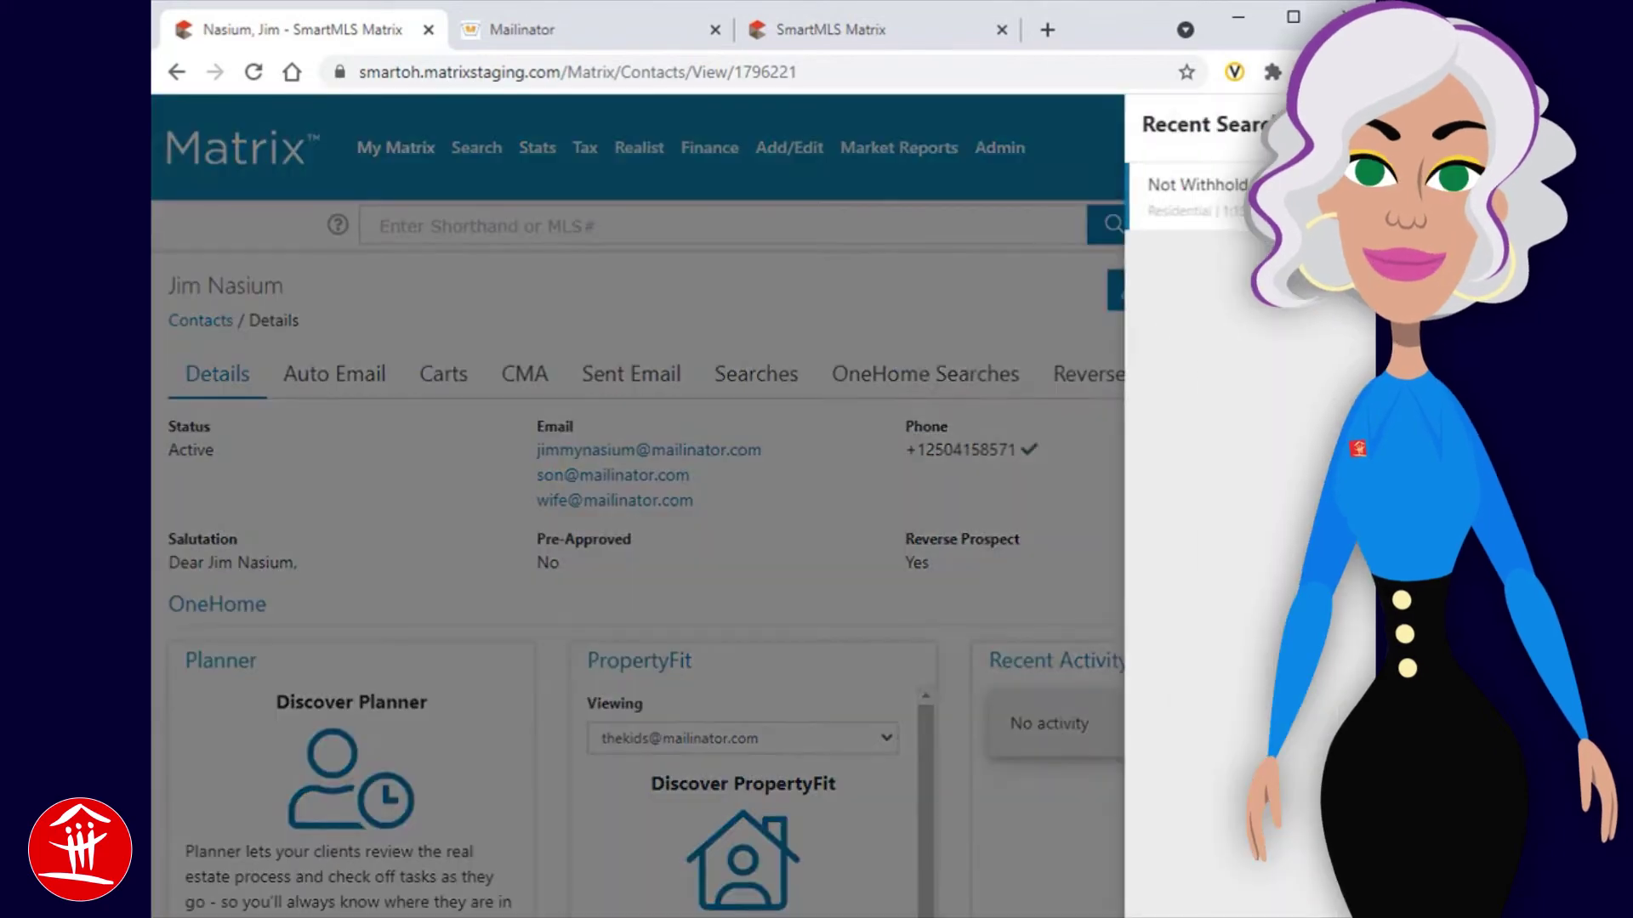
# Run the recent residential search and start emailing the three checked listings to a contact.
pyautogui.press('Return')
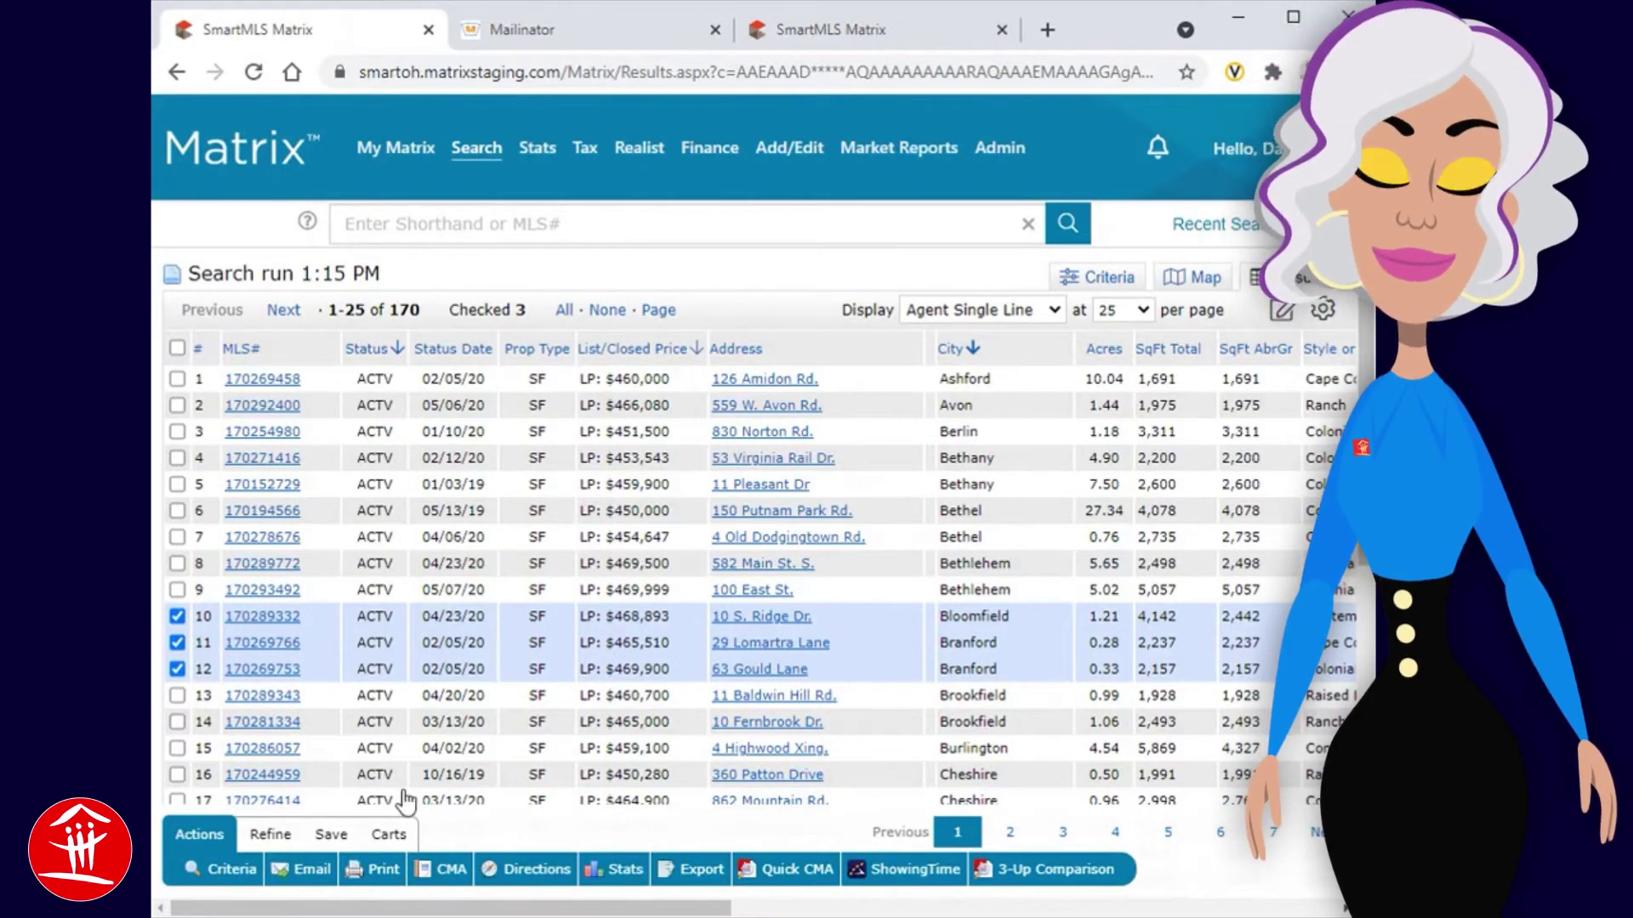
pyautogui.click(308, 869)
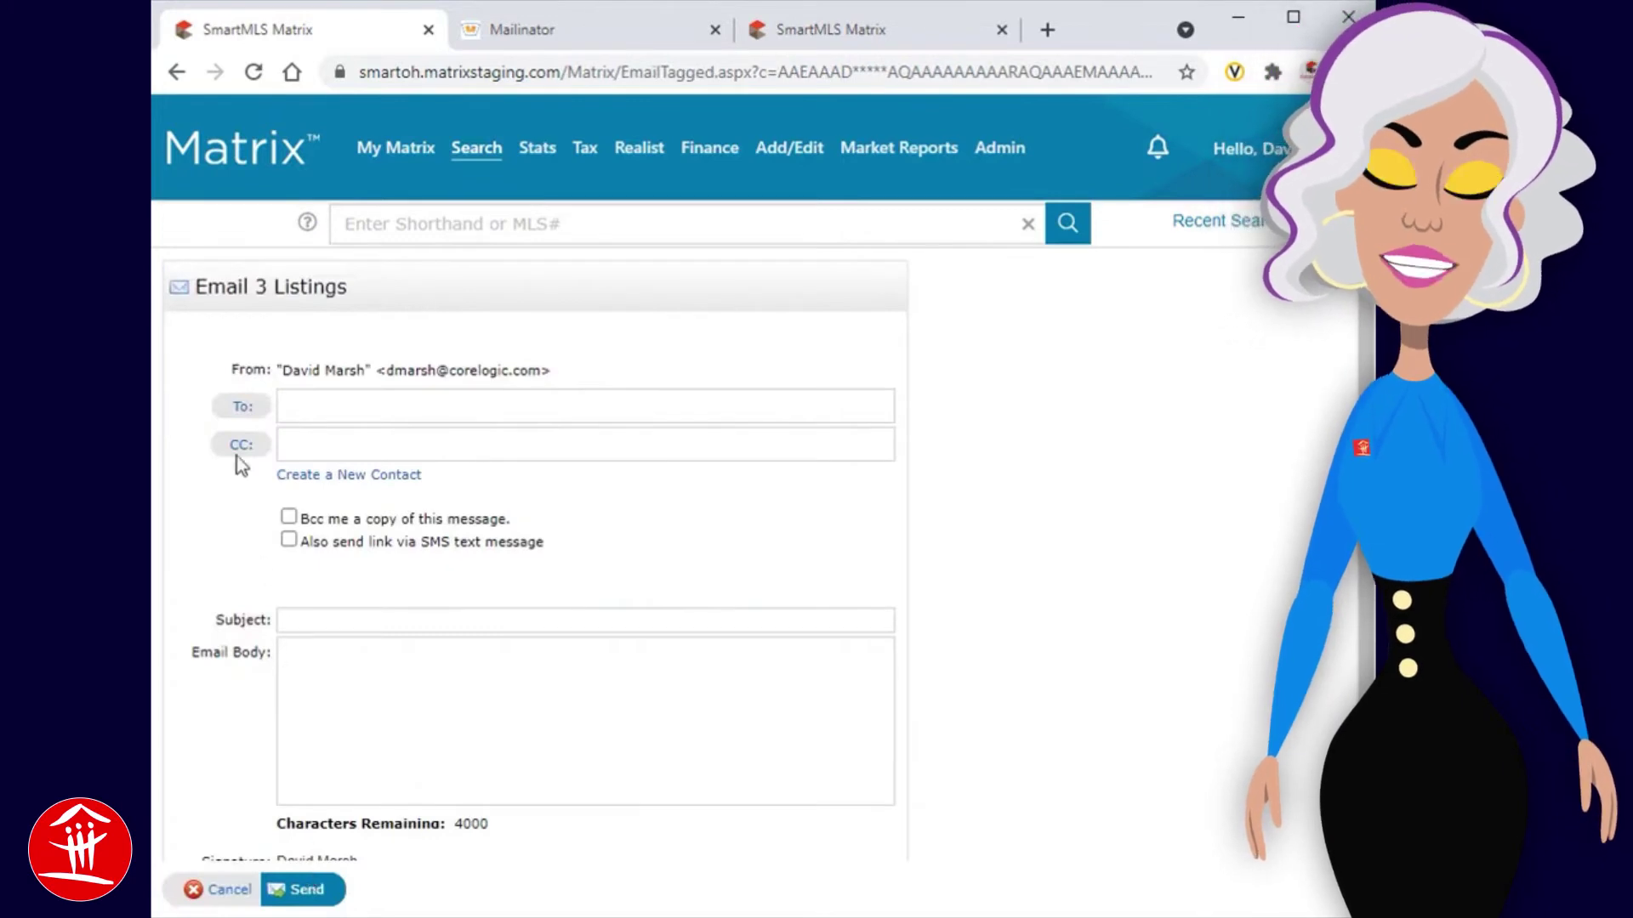
pyautogui.click(243, 409)
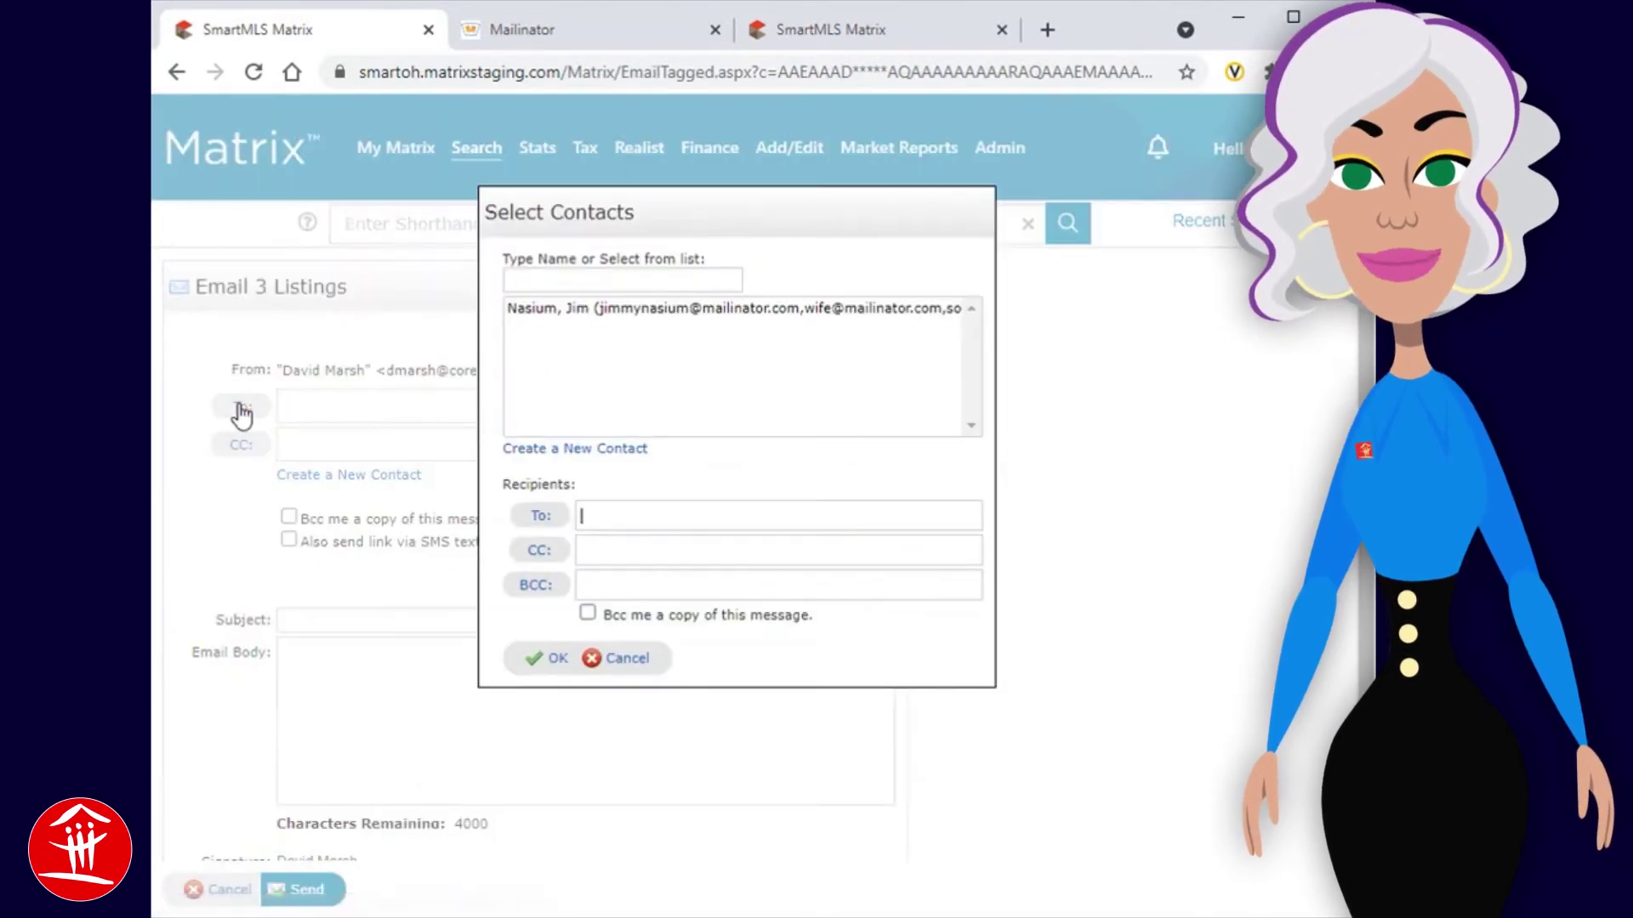
# Email the three listings to the contact with subject 'Check these out' and the SMS link enabled.
pyautogui.doubleClick(559, 313)
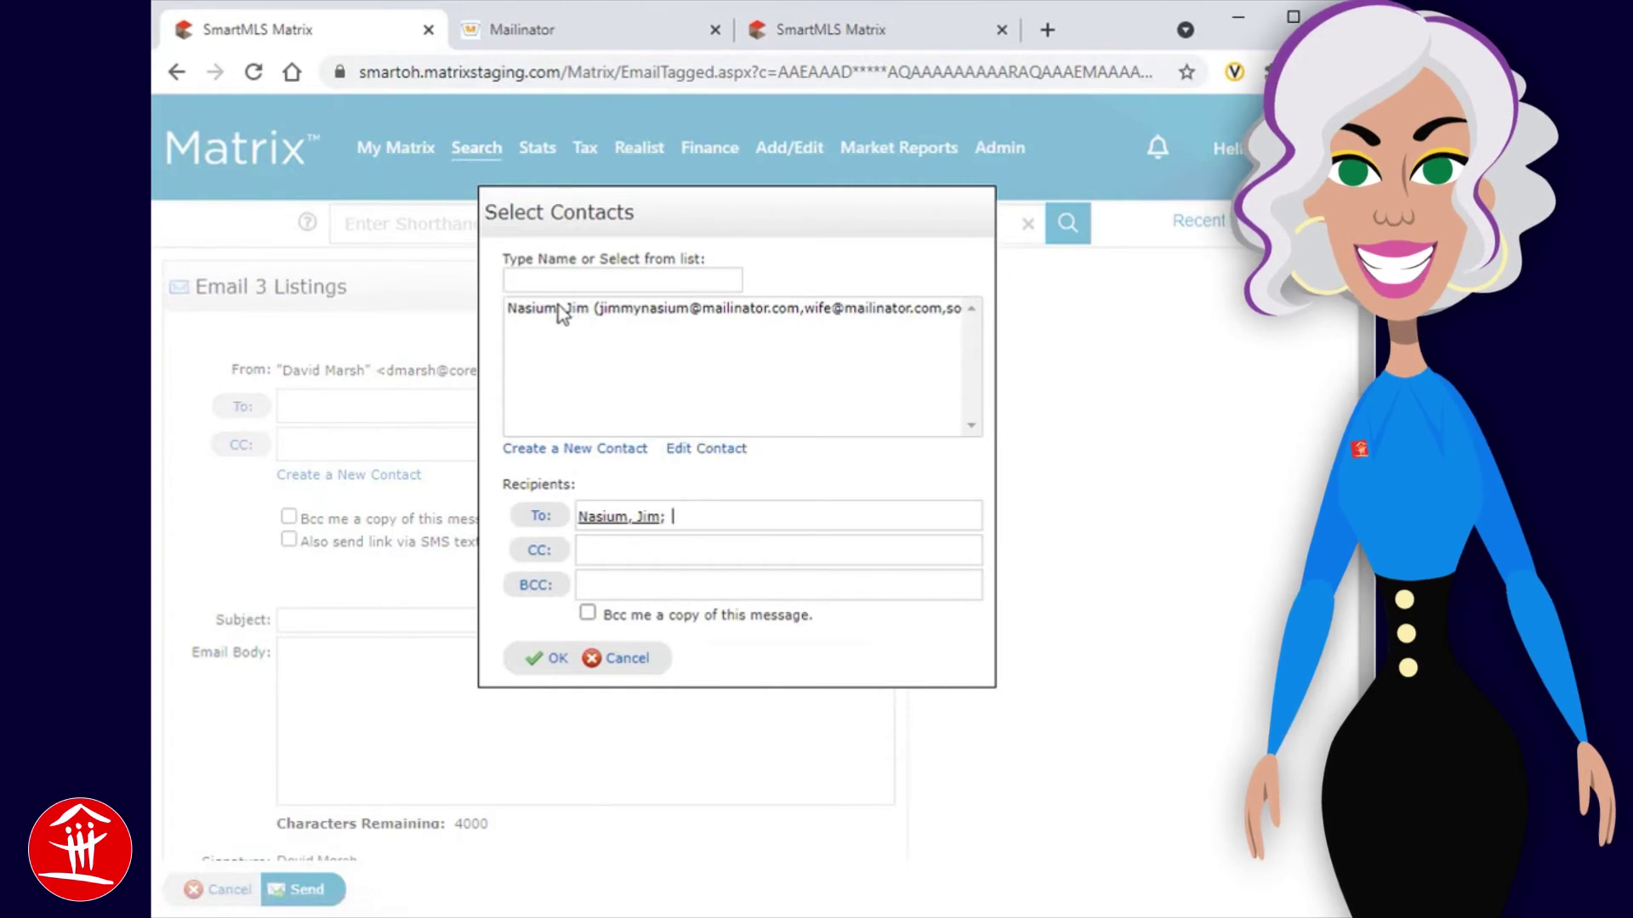
pyautogui.click(555, 659)
pyautogui.click(614, 625)
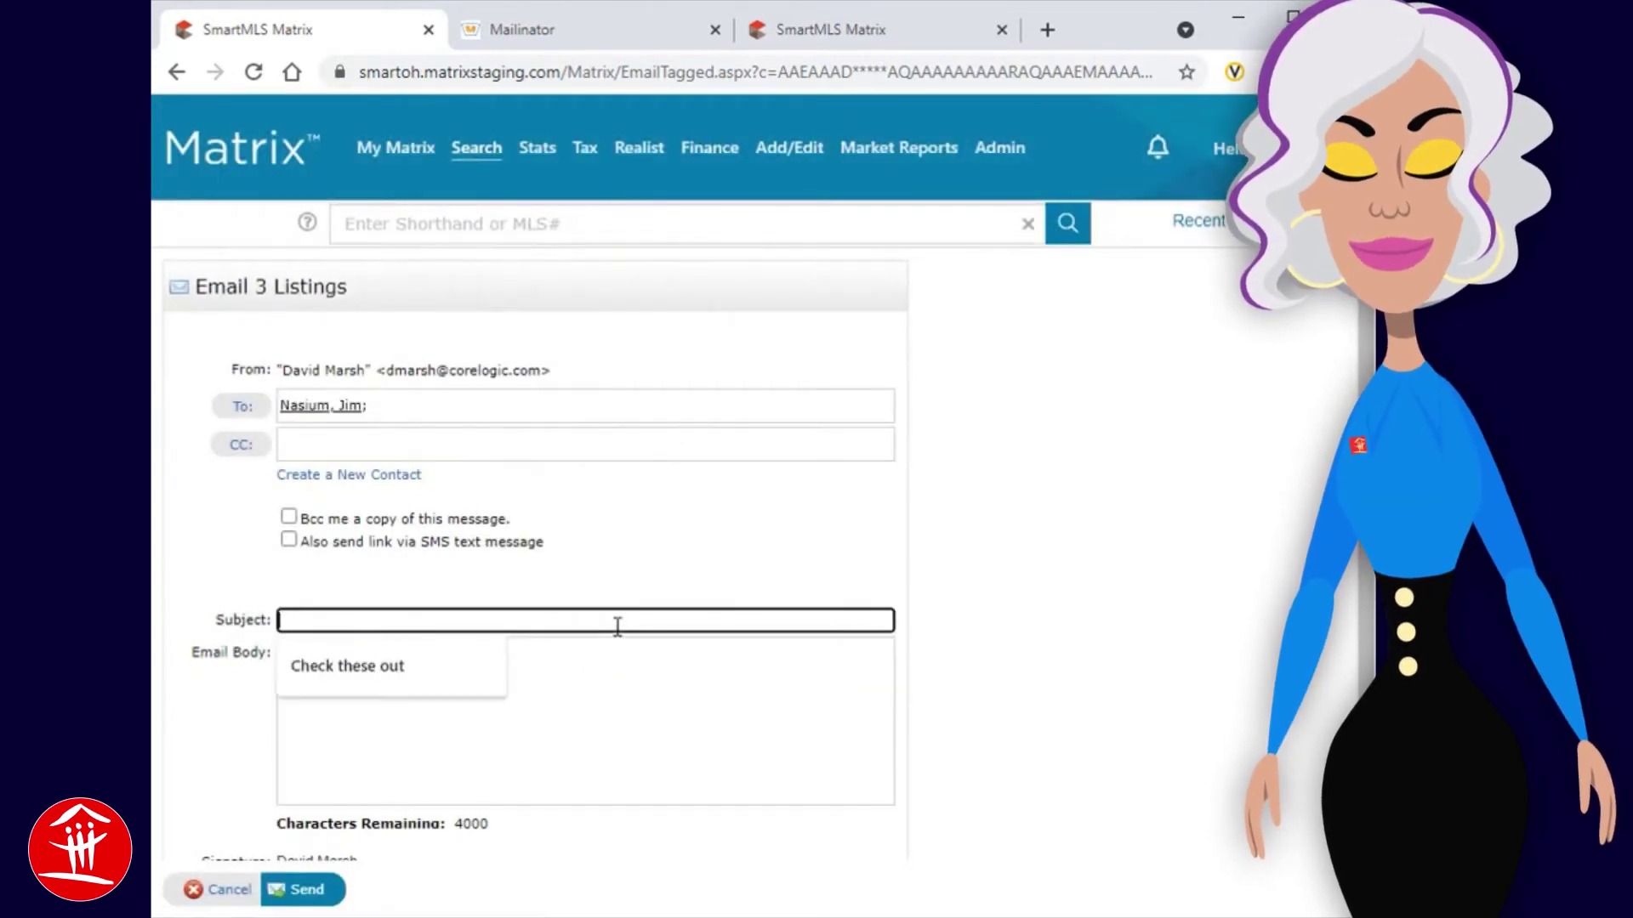
pyautogui.click(406, 663)
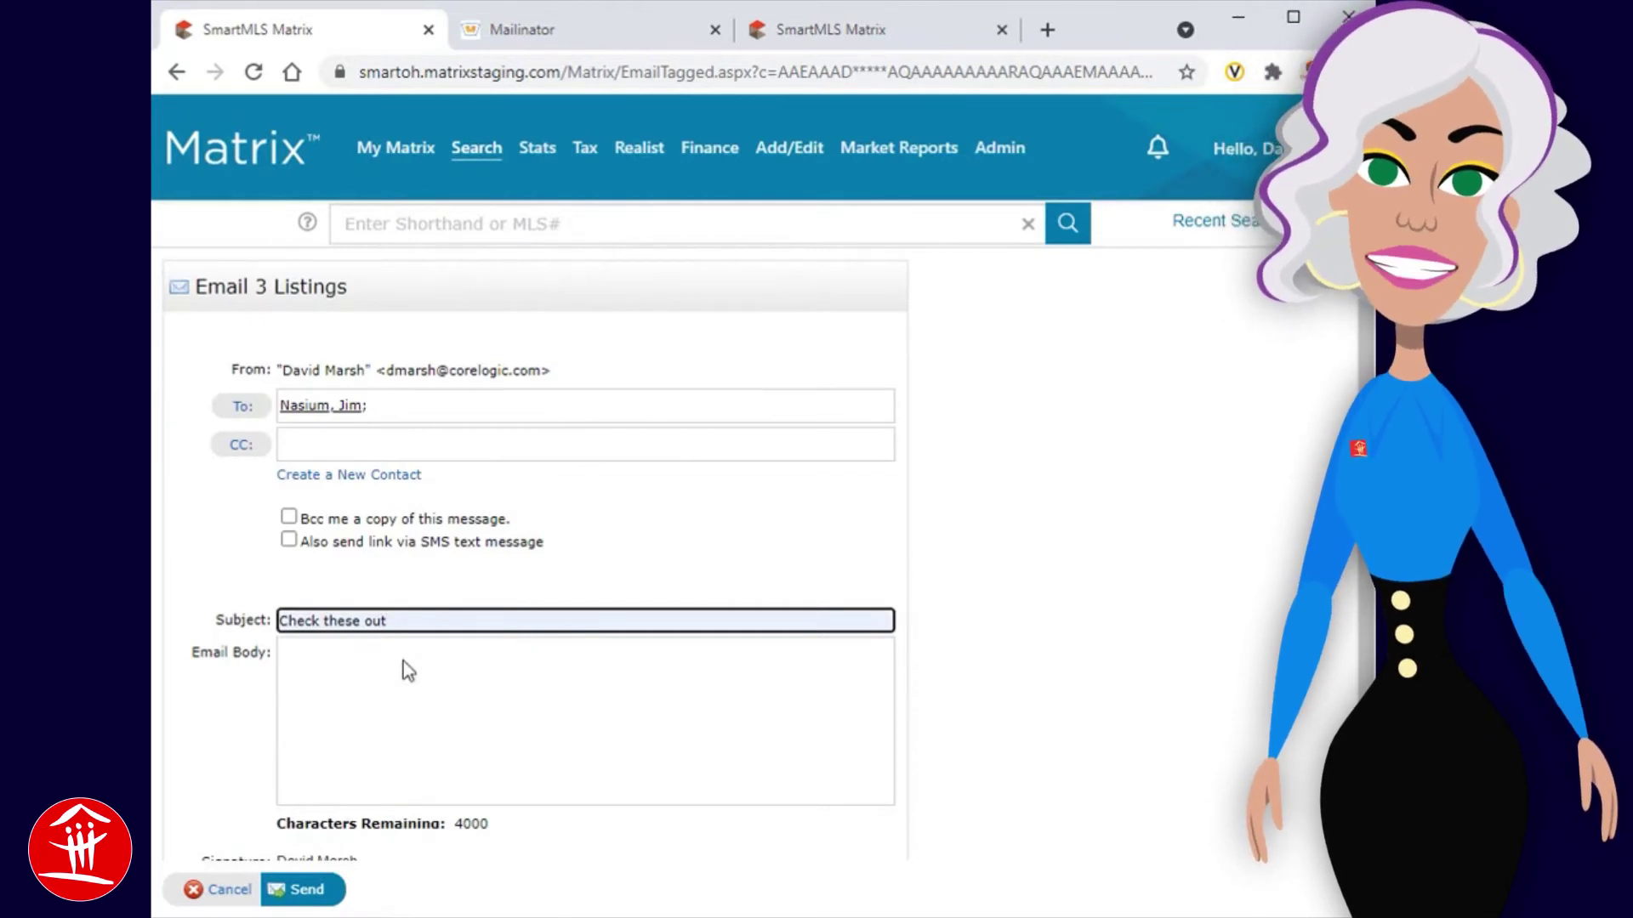
pyautogui.click(365, 542)
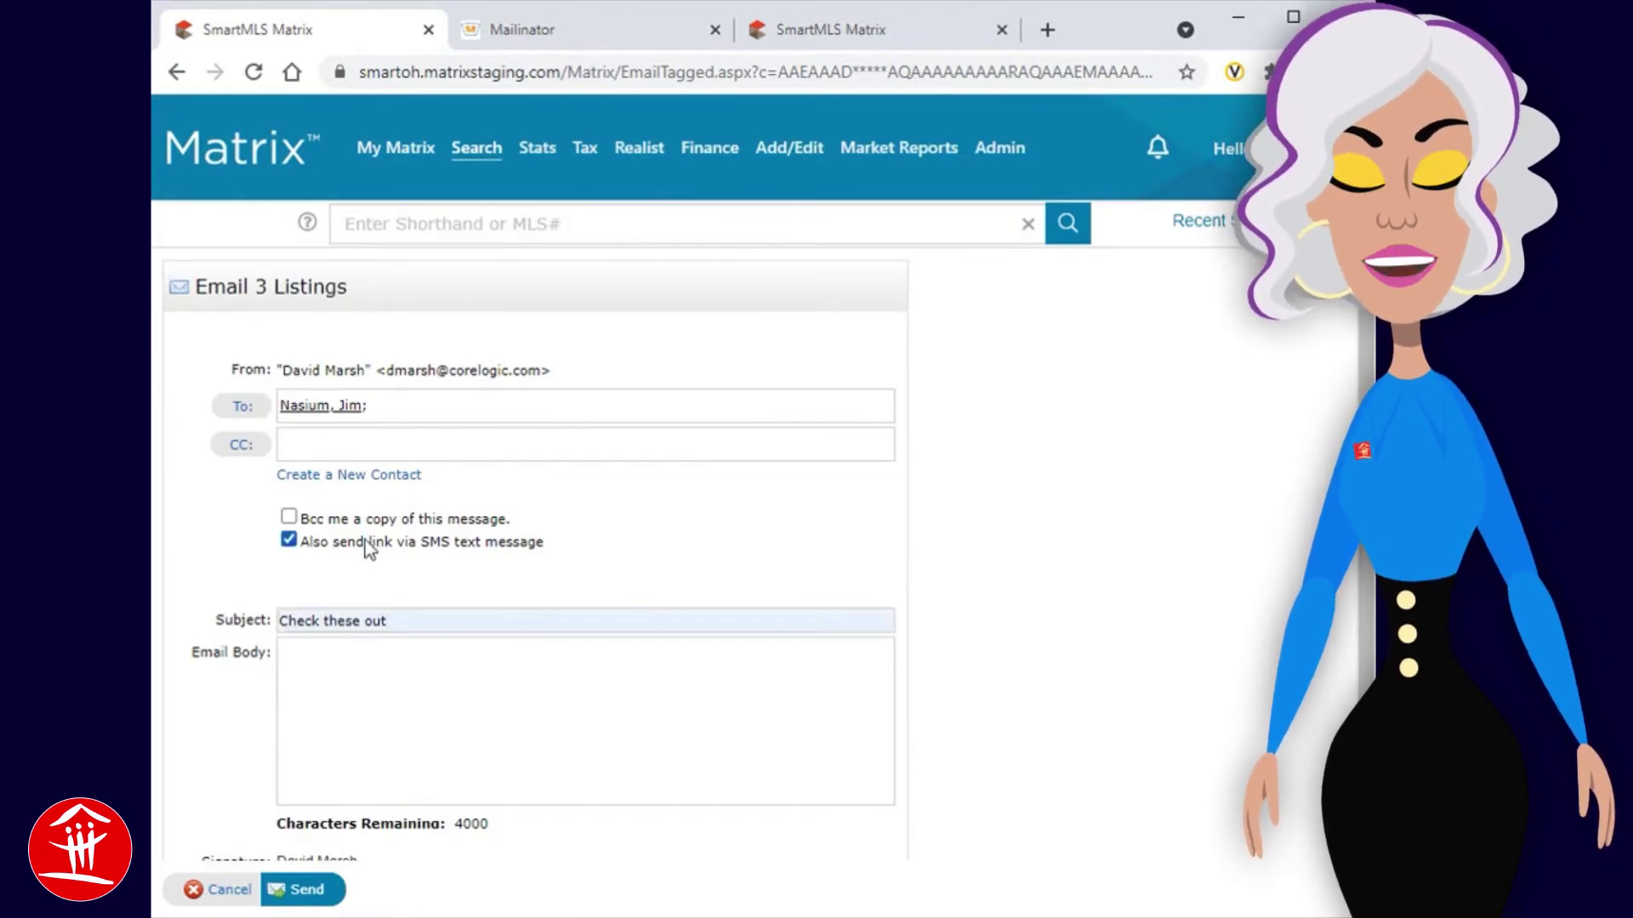
pyautogui.click(305, 891)
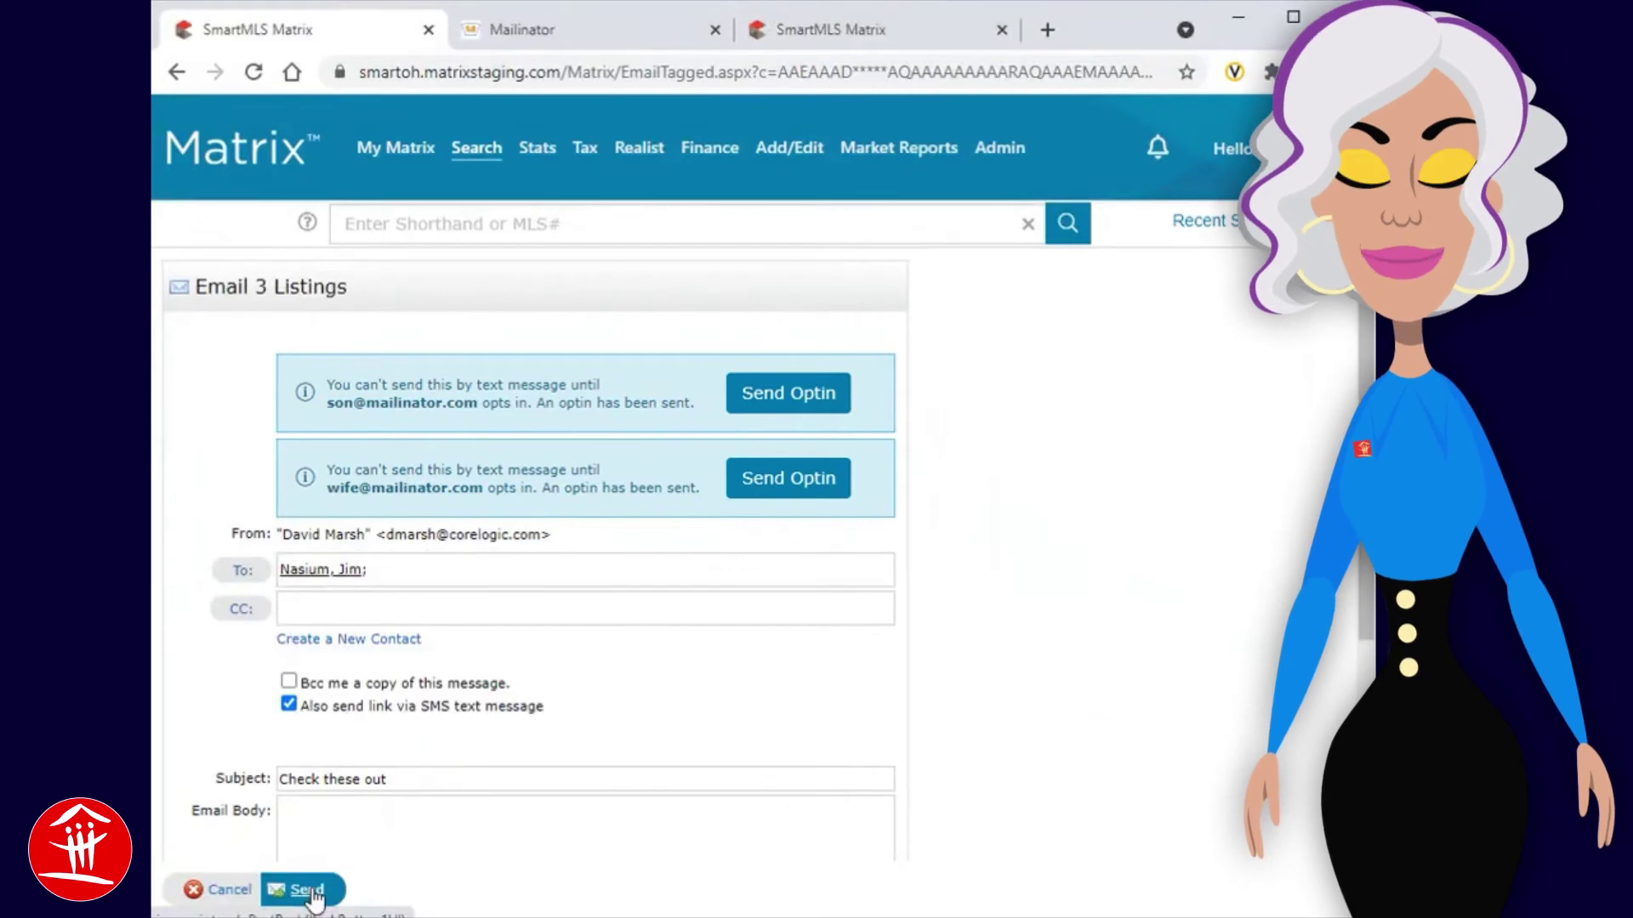
# Verify the contact's three opted-in numbers, then reopen the 170-result recent residential search.
pyautogui.moveTo(396, 147)
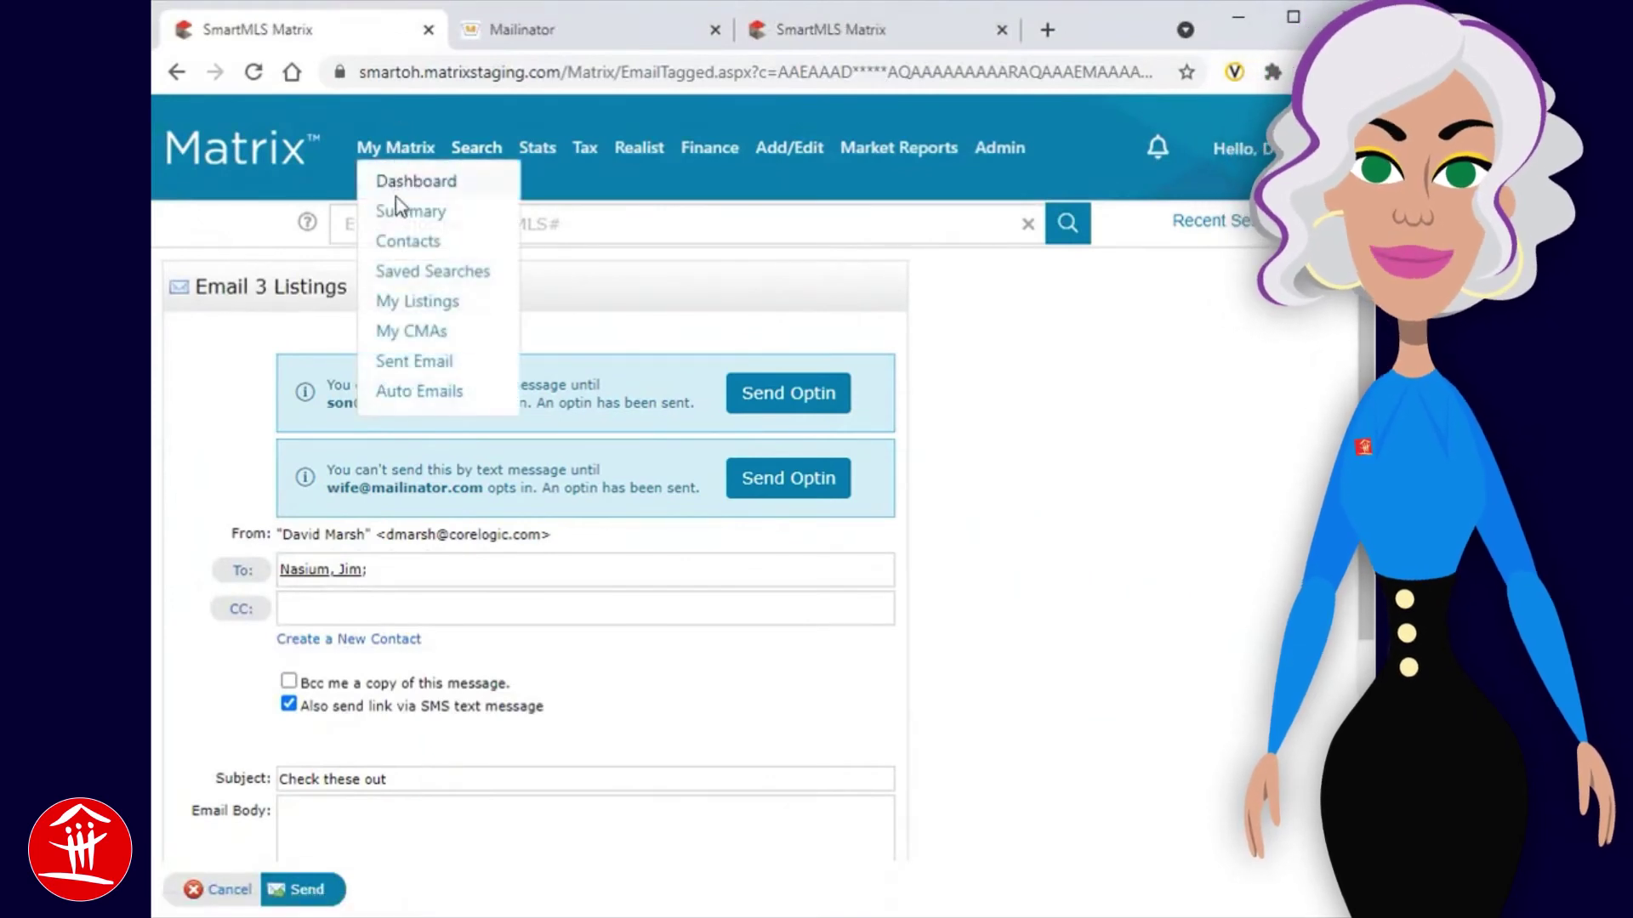
pyautogui.click(397, 243)
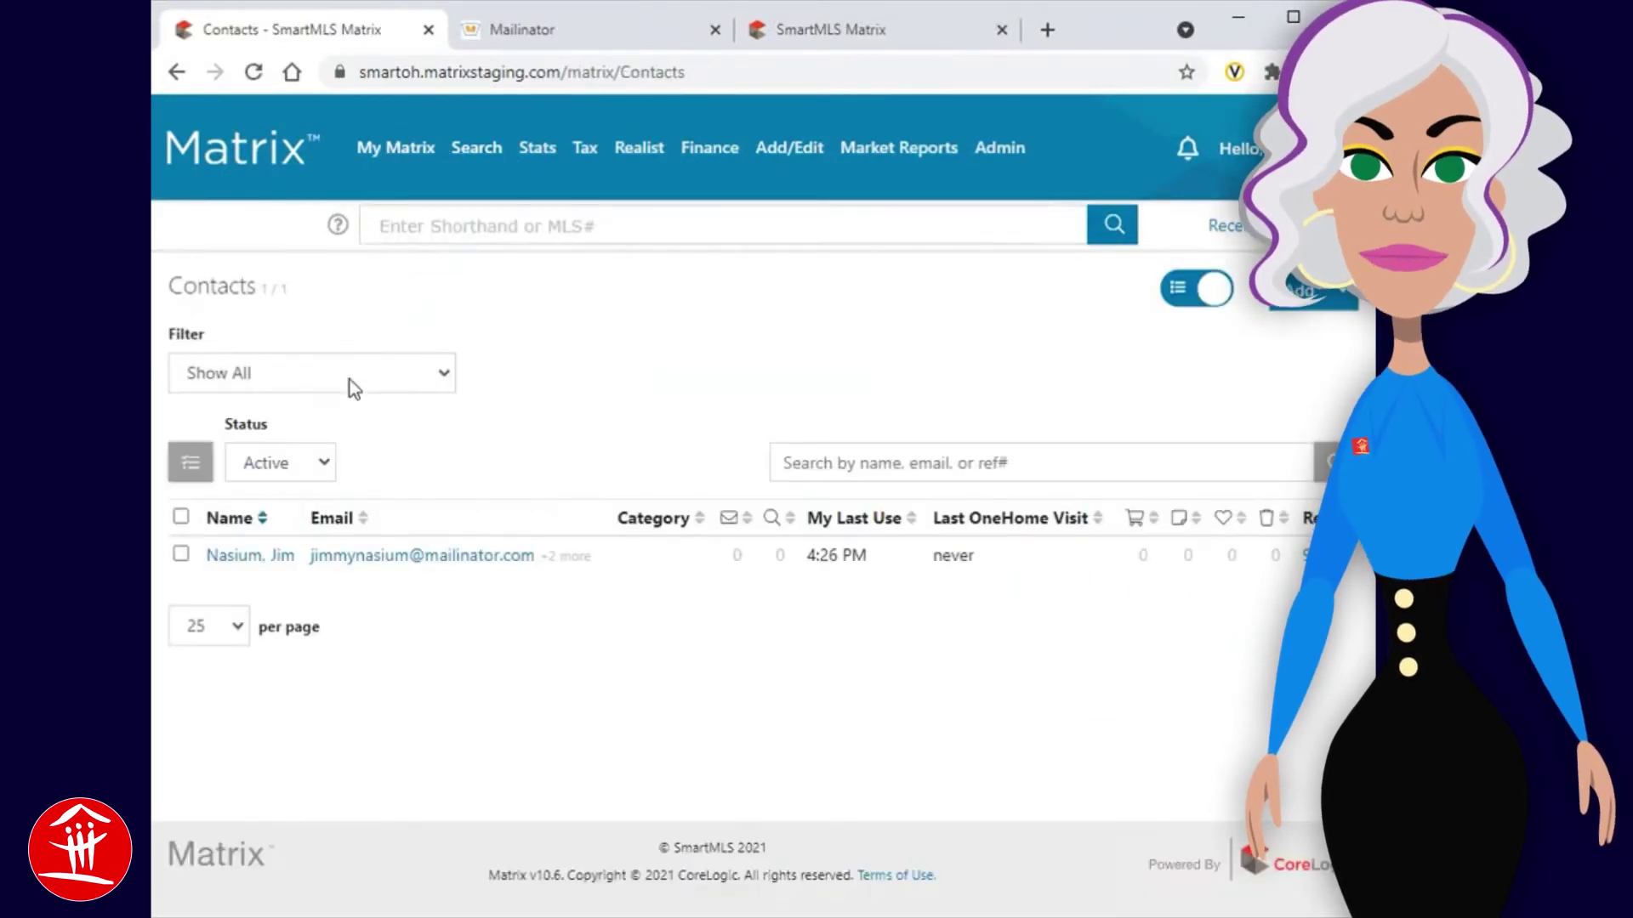
pyautogui.click(248, 557)
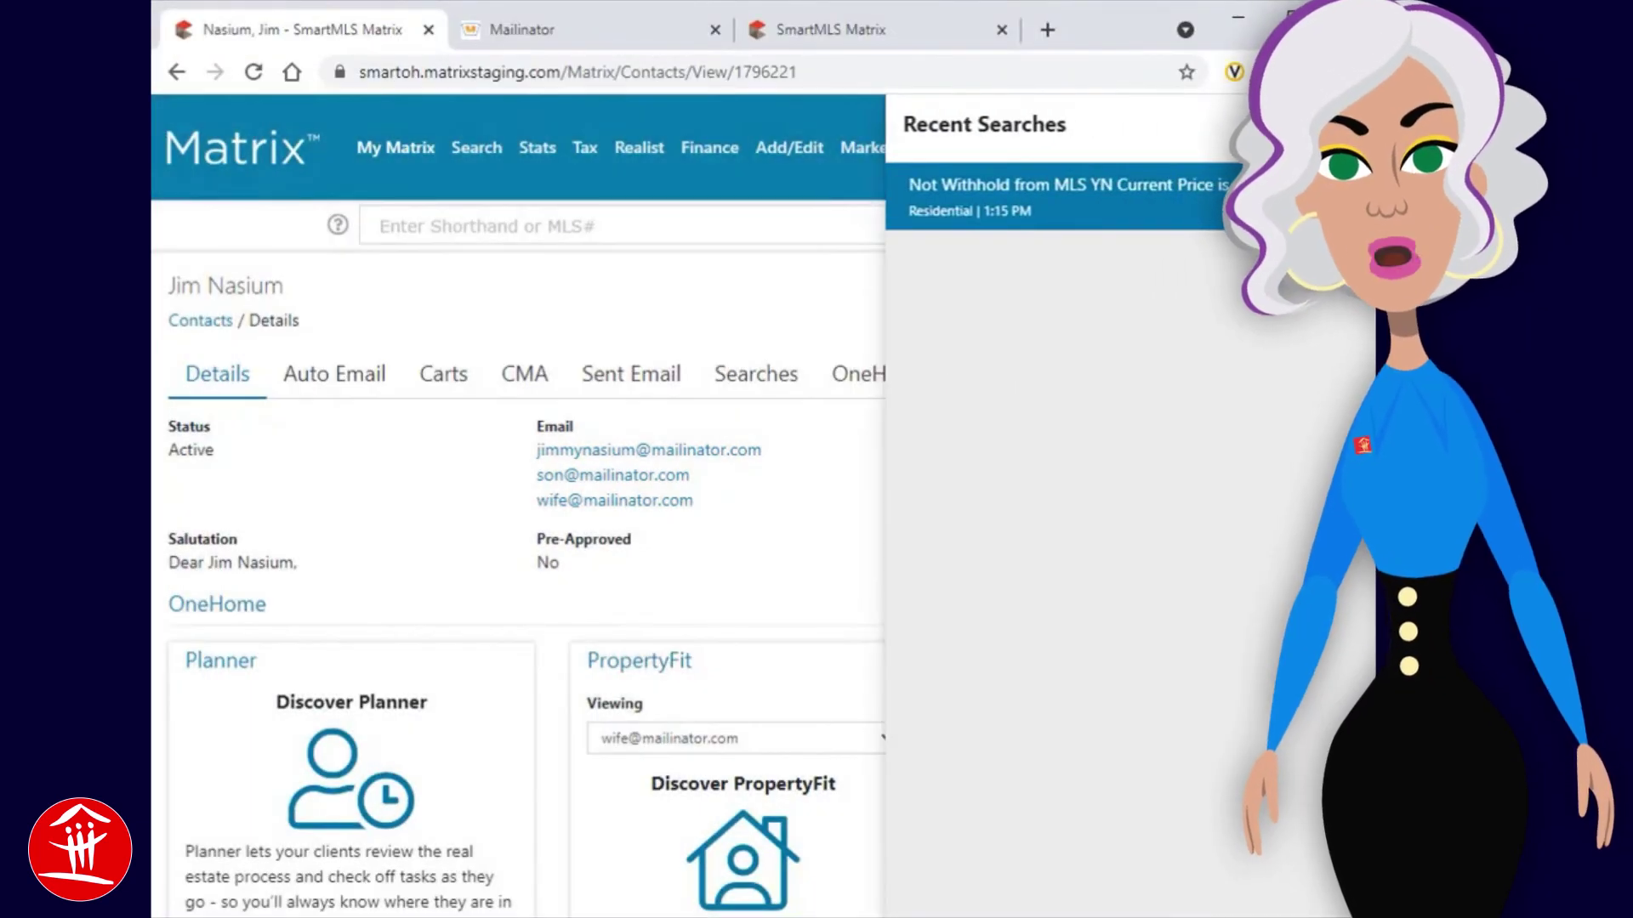
pyautogui.click(1020, 195)
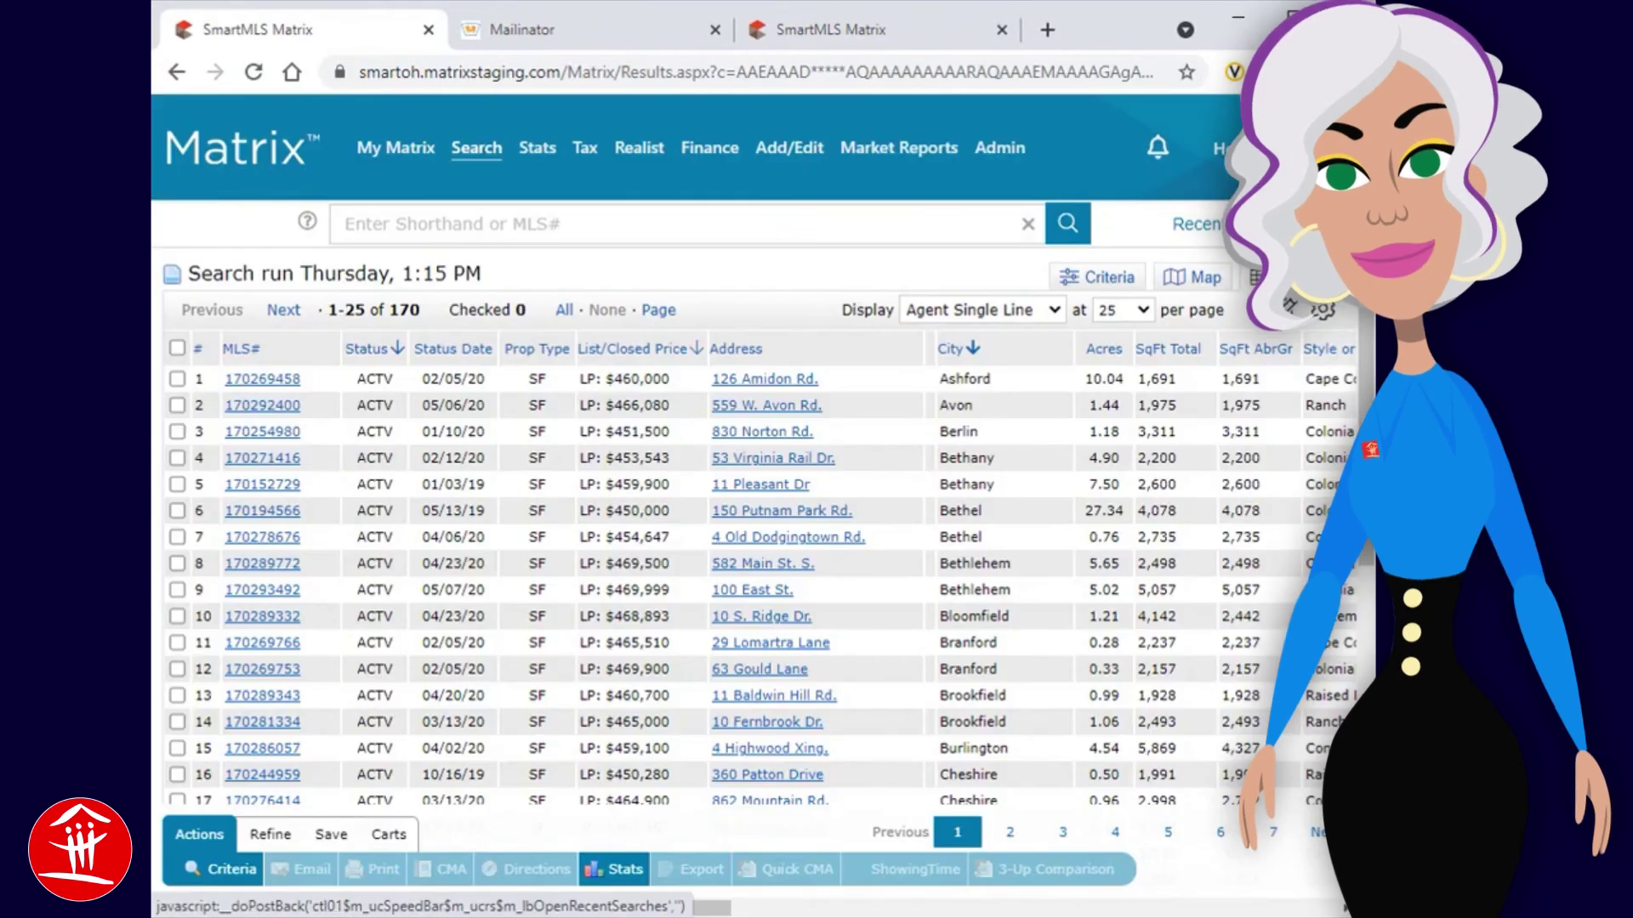
# Save the search as auto email 'Check out these listings!' to the contact with the SMS link enabled.
pyautogui.click(331, 834)
pyautogui.click(374, 863)
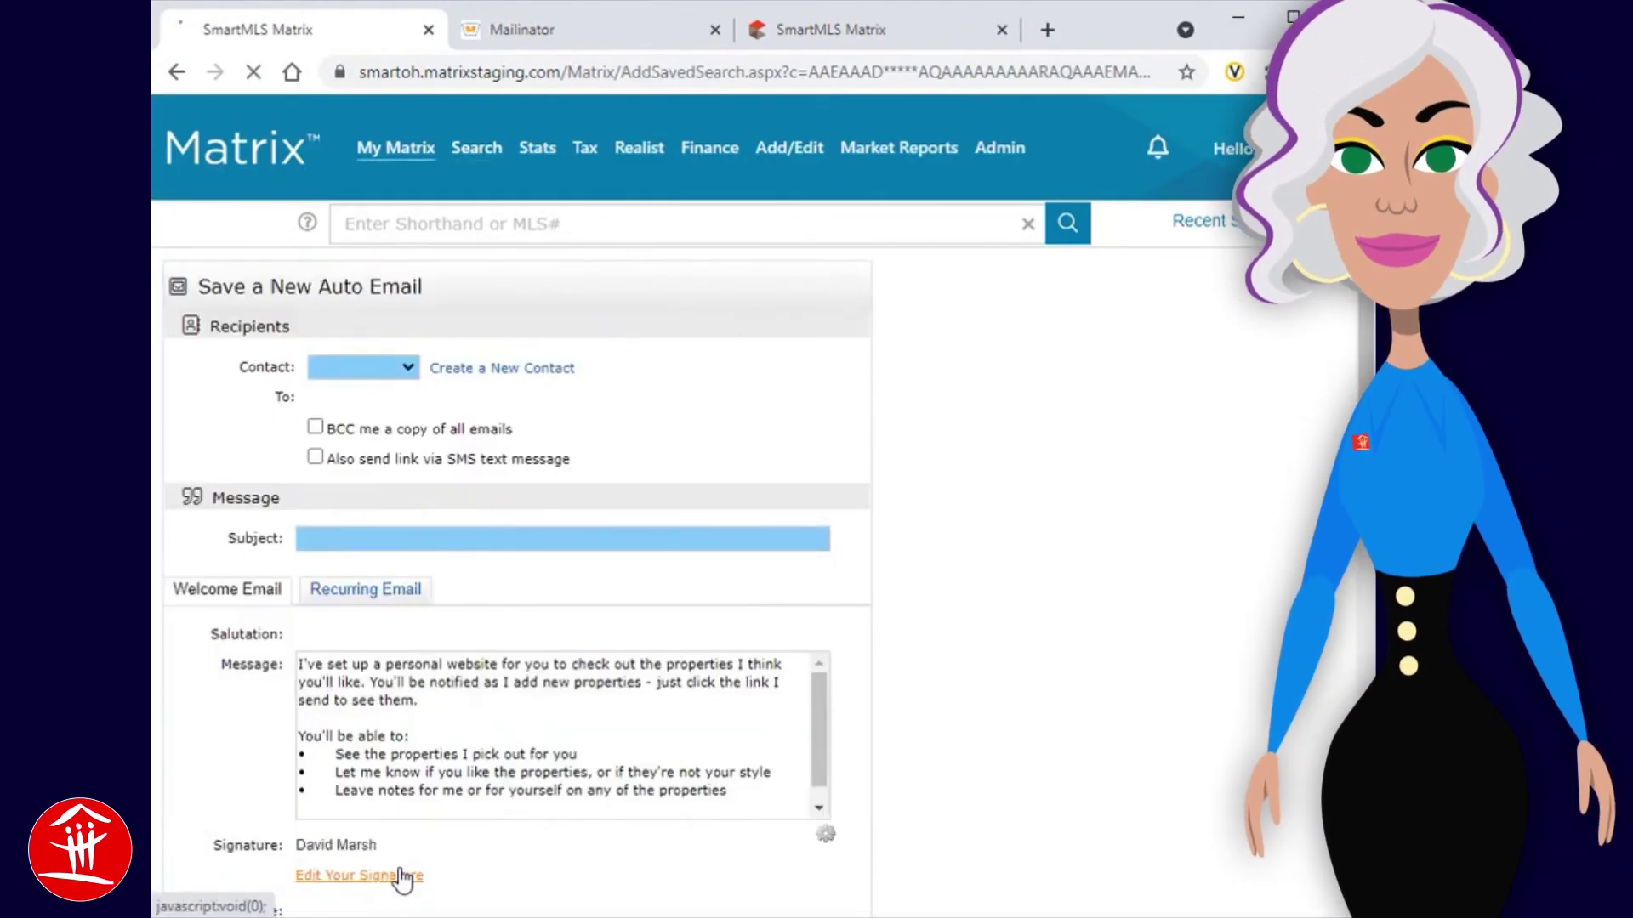
pyautogui.click(386, 371)
pyautogui.click(388, 401)
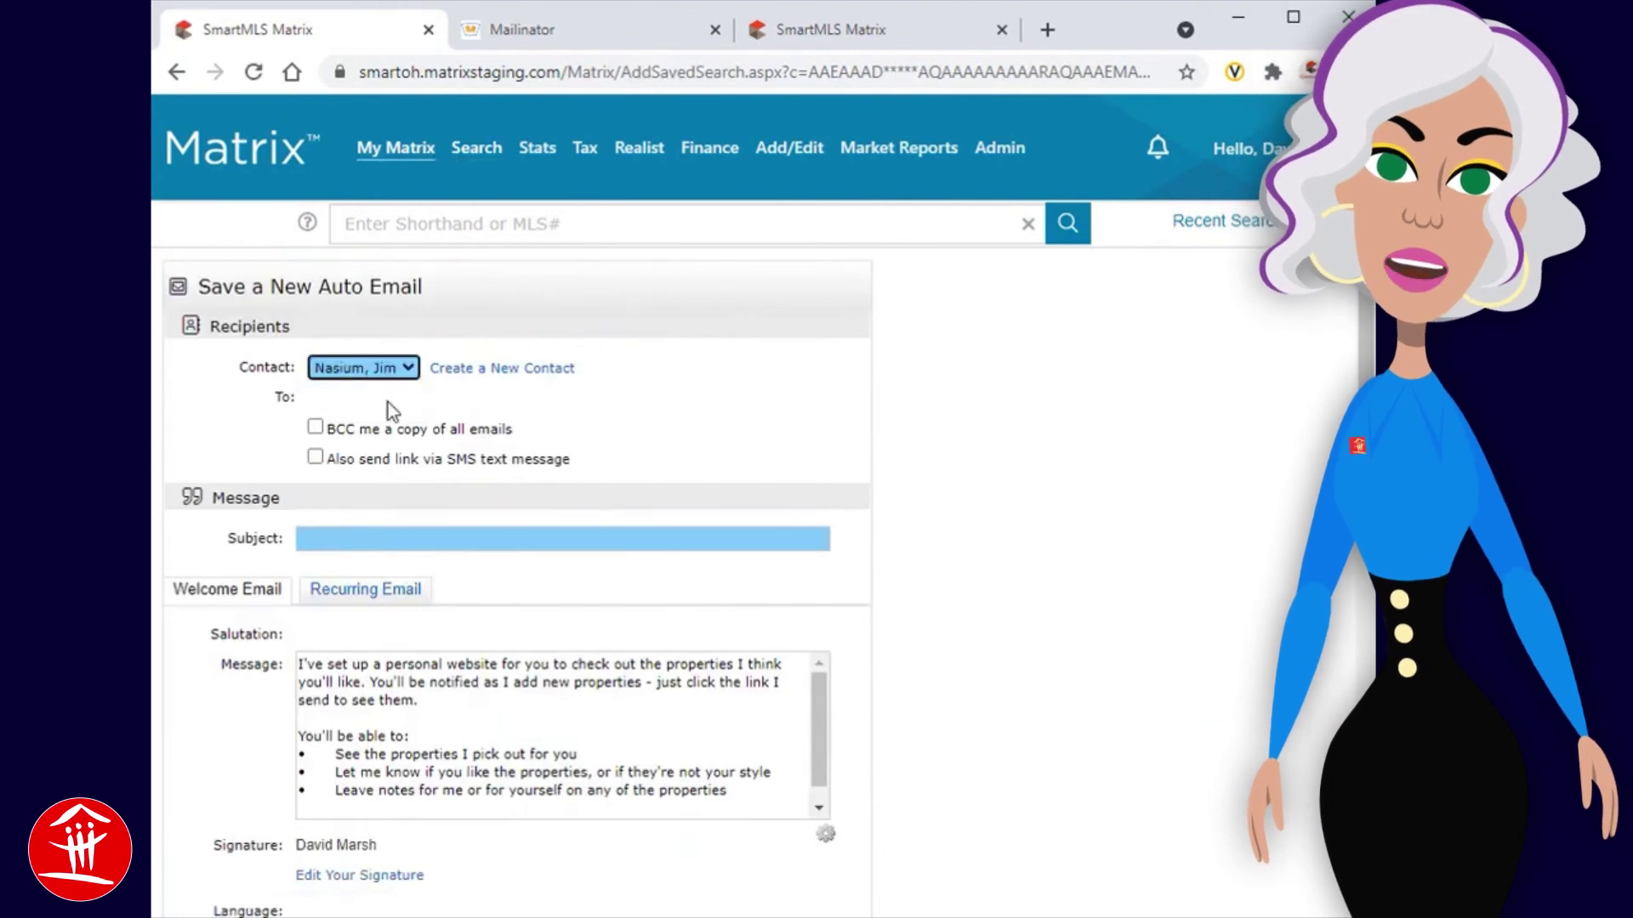
pyautogui.click(685, 535)
pyautogui.click(670, 580)
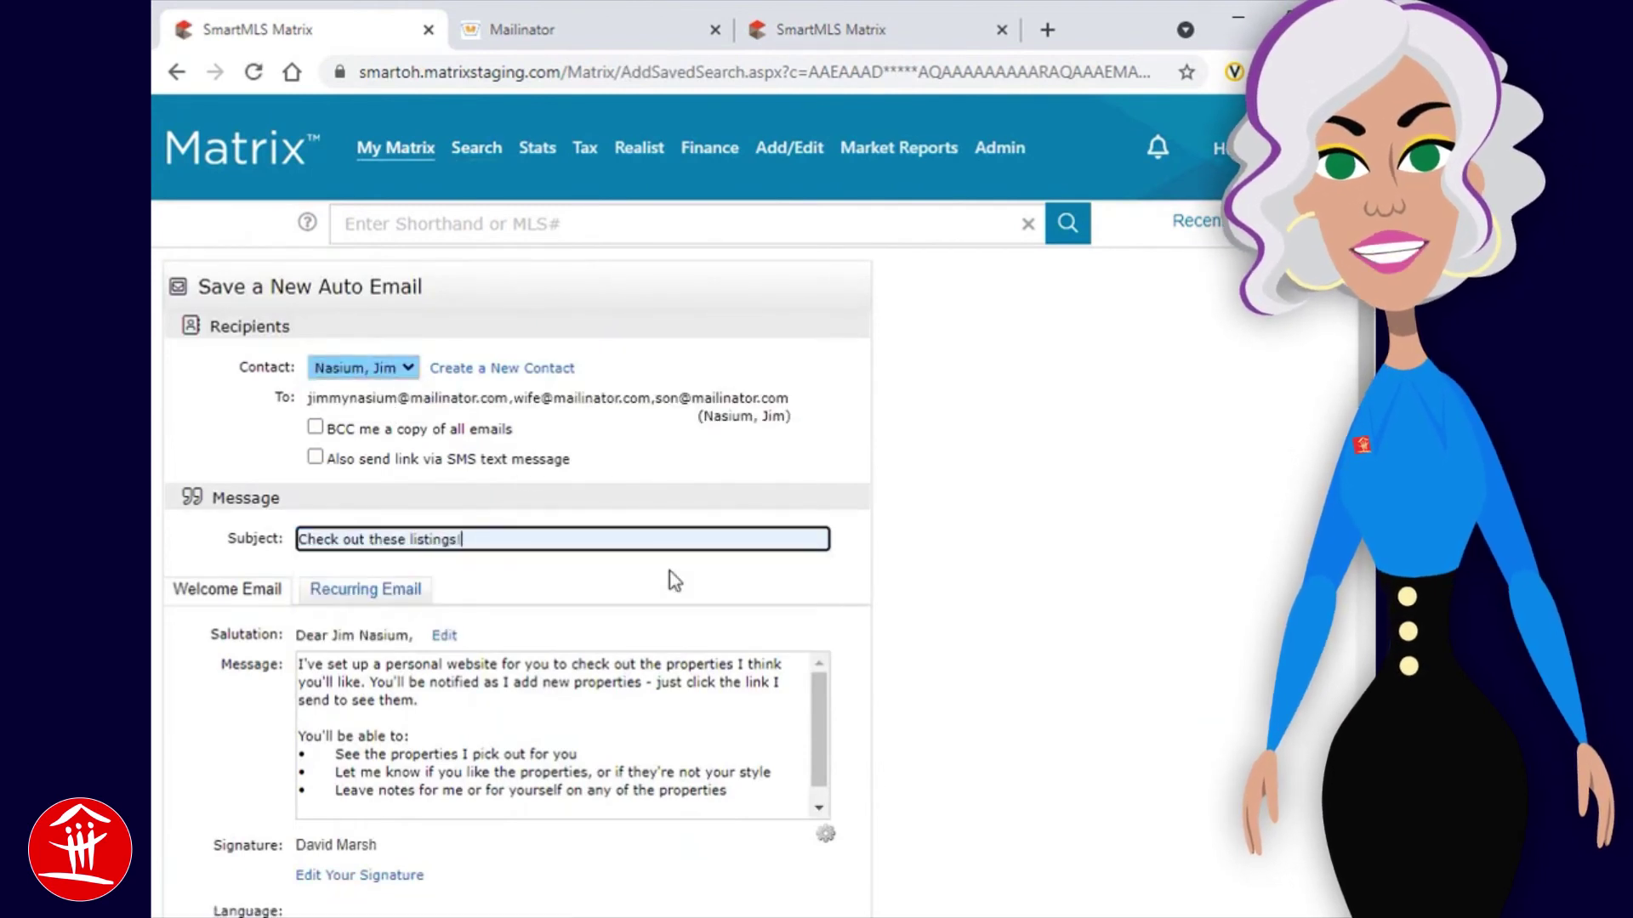
pyautogui.click(315, 457)
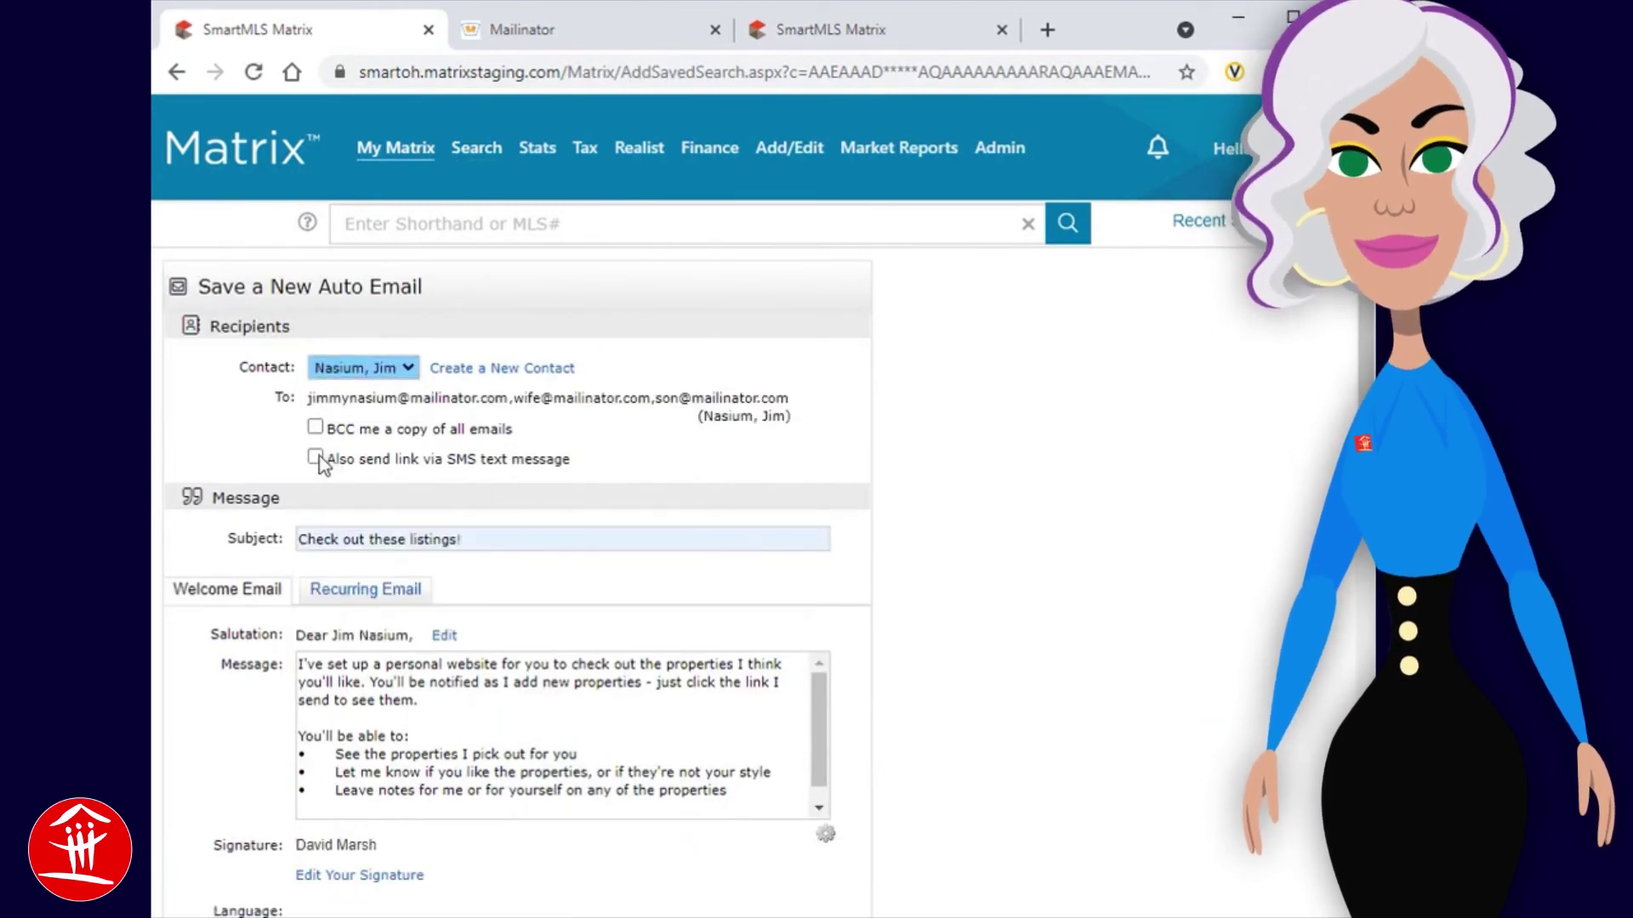
pyautogui.scroll(-3, 321, 463)
pyautogui.scroll(-7, 321, 463)
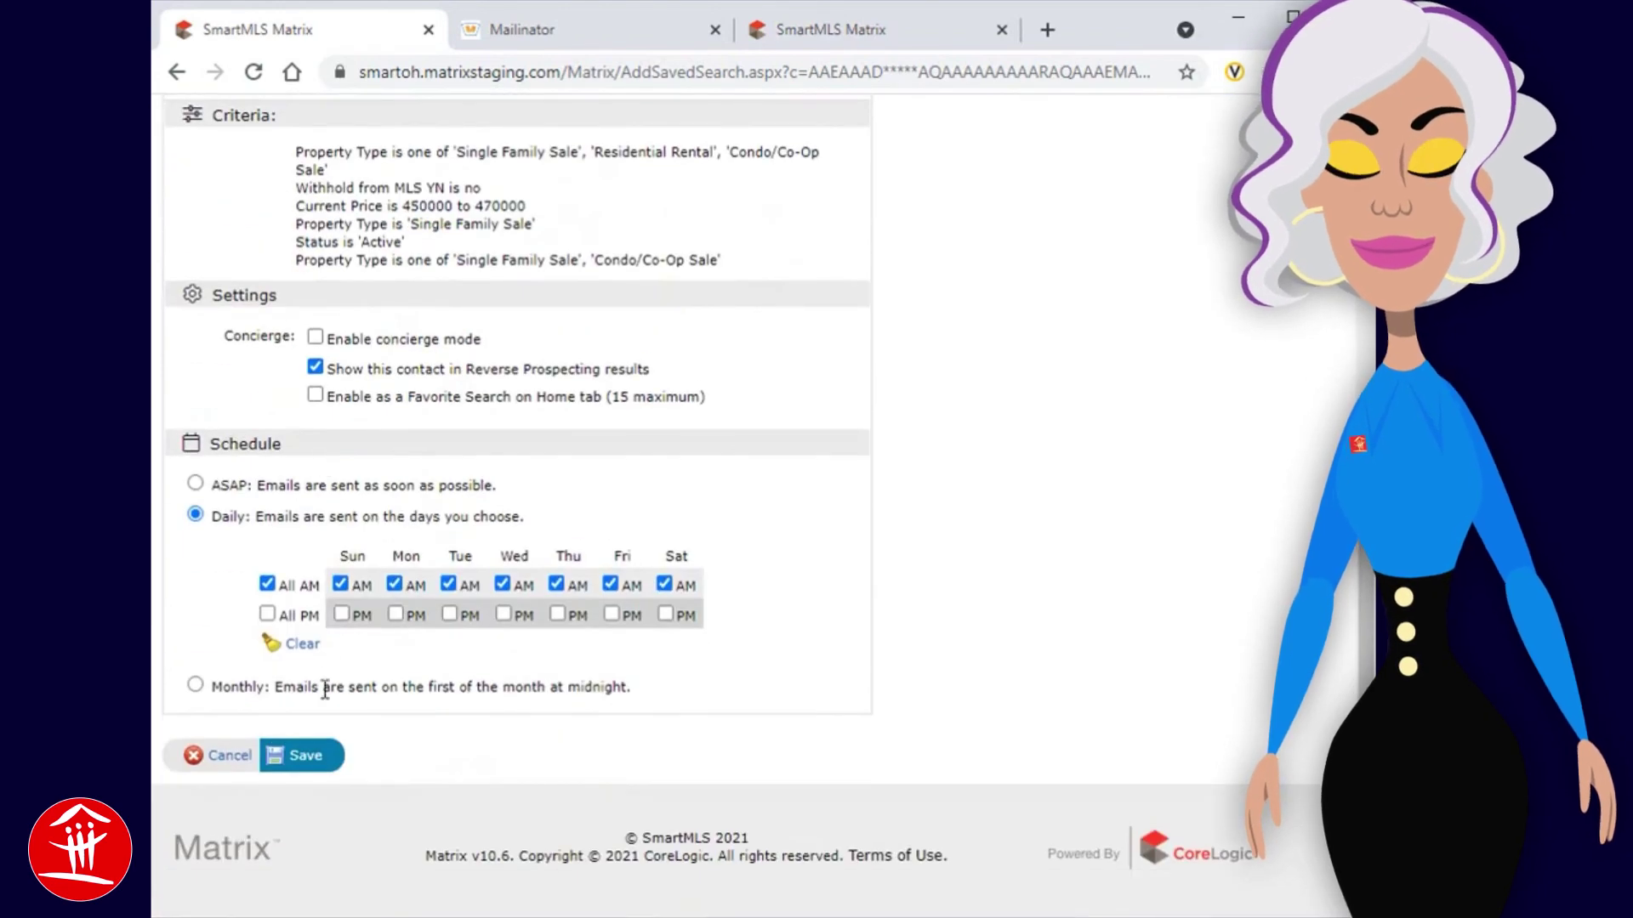
pyautogui.click(313, 757)
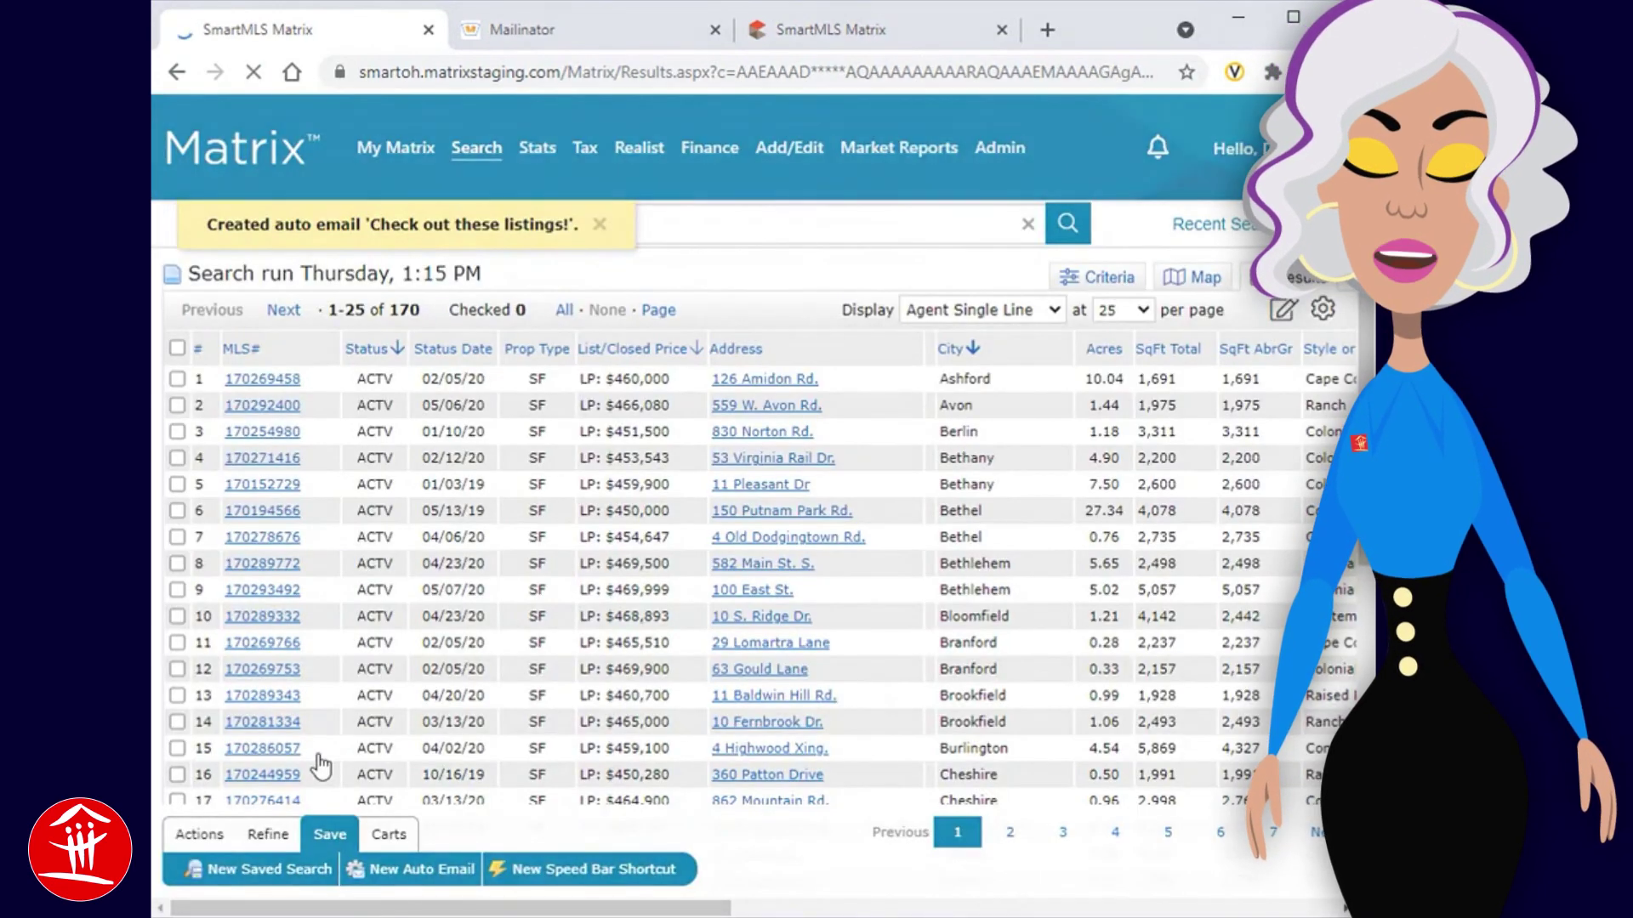